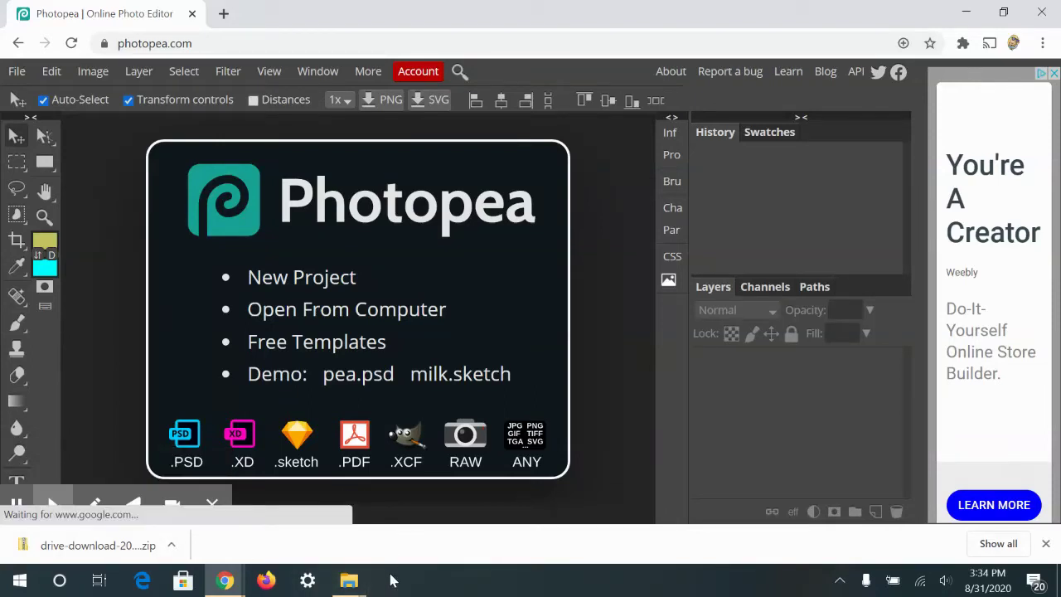
Open 'Typography worksheet 1' from the drive-download folder on the computer
mouse_move(361, 590)
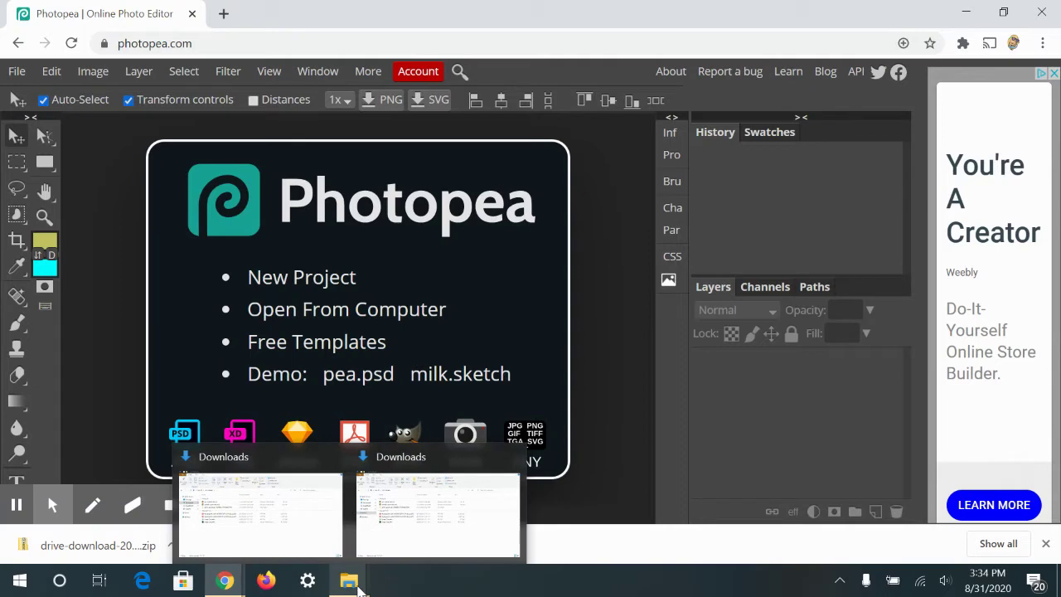
click(274, 325)
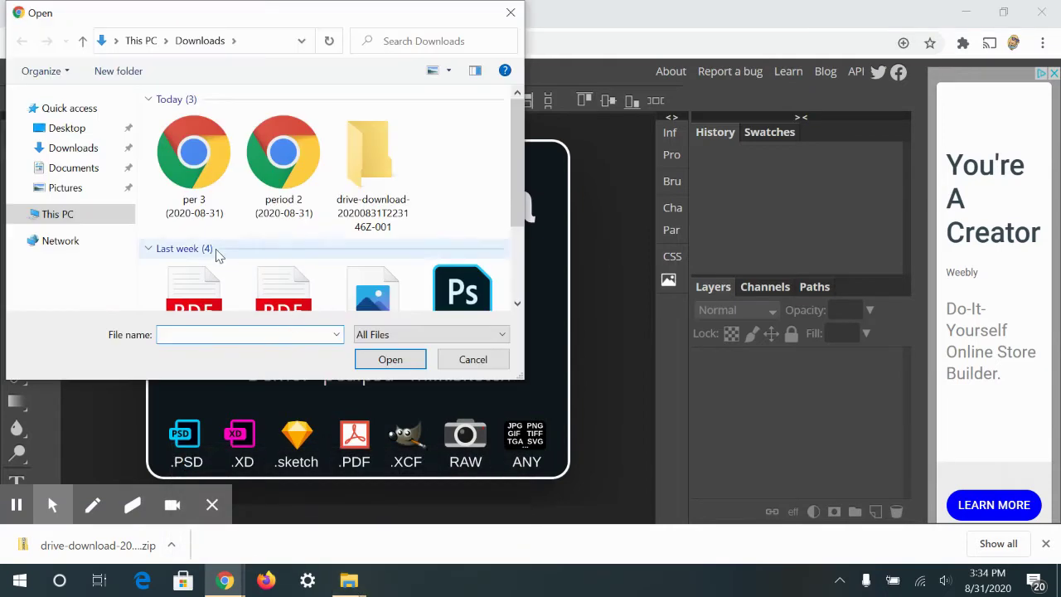
double_click(372, 172)
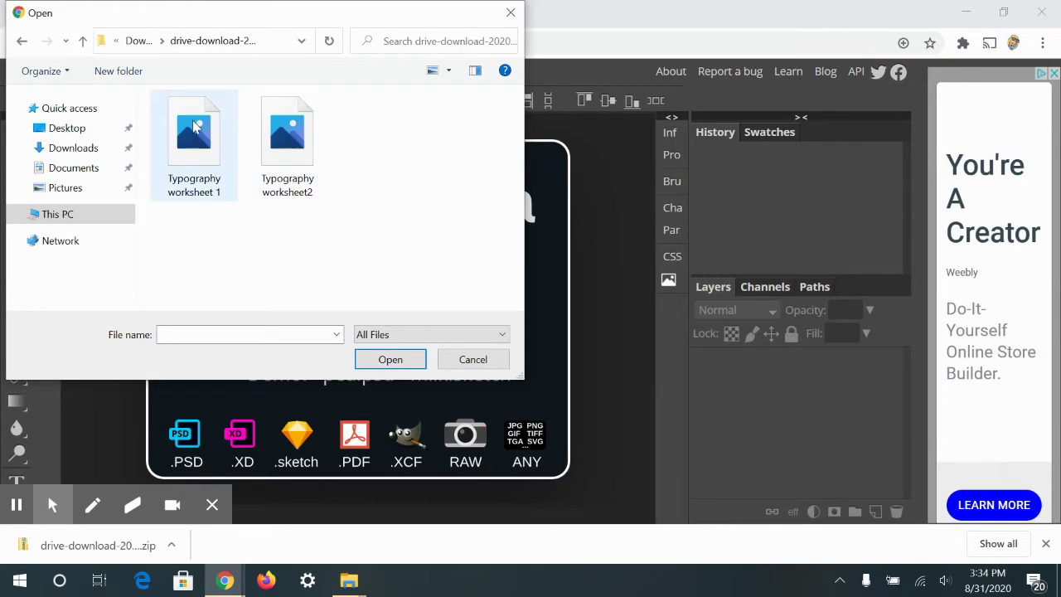
double_click(192, 124)
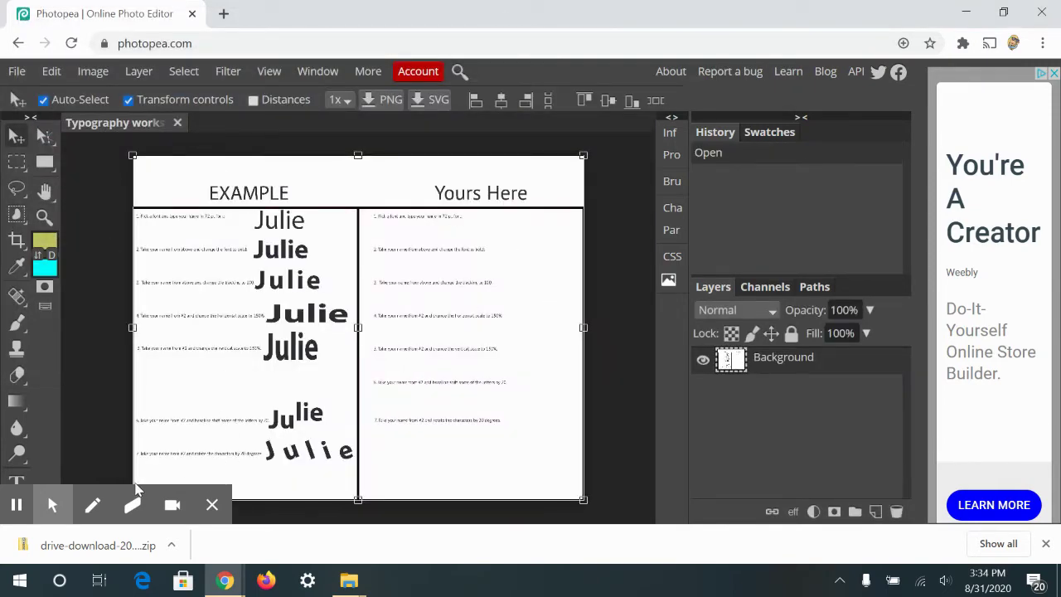
mouse_move(94, 464)
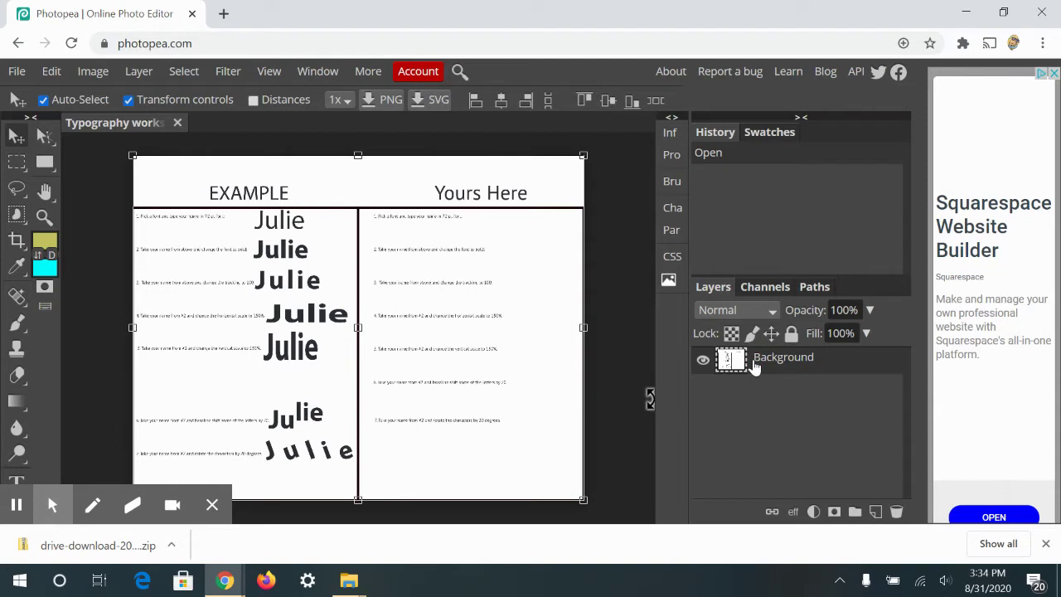
Lock the Background layer and zoom in on the Yours Here column's instructions
click(792, 369)
click(791, 335)
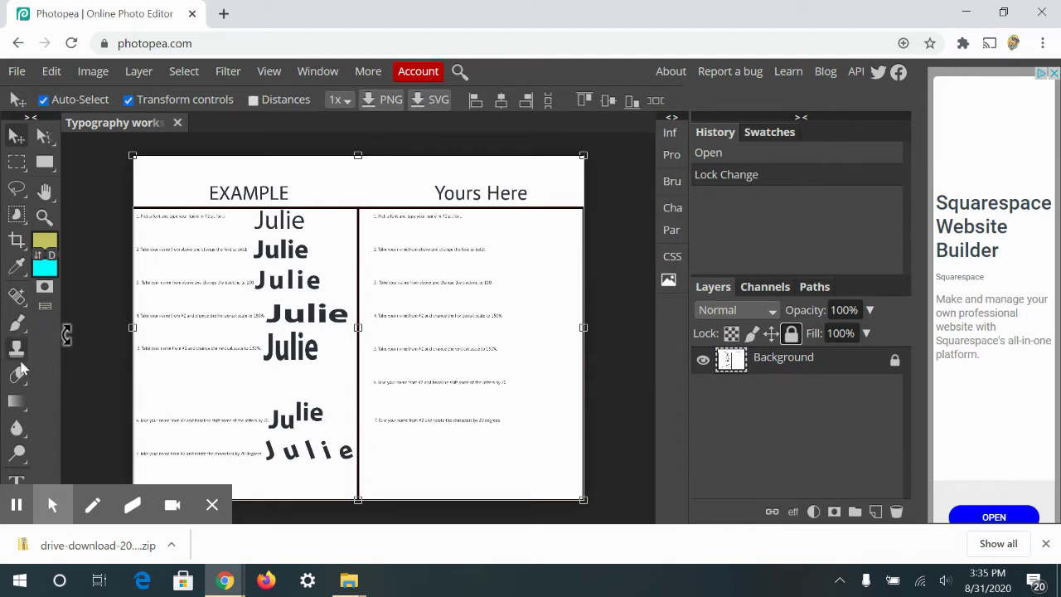
click(44, 218)
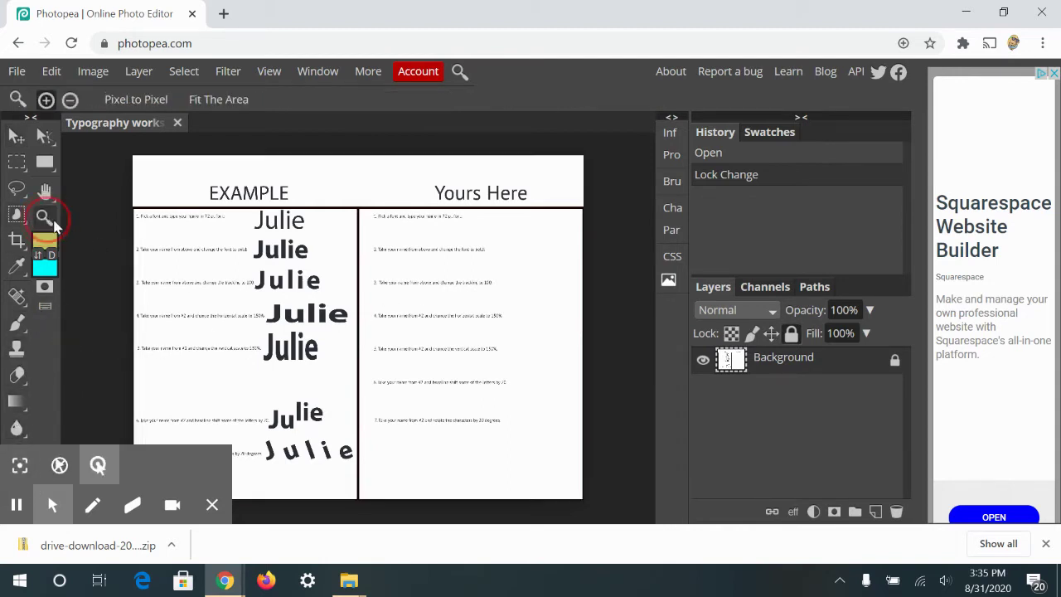
click(437, 236)
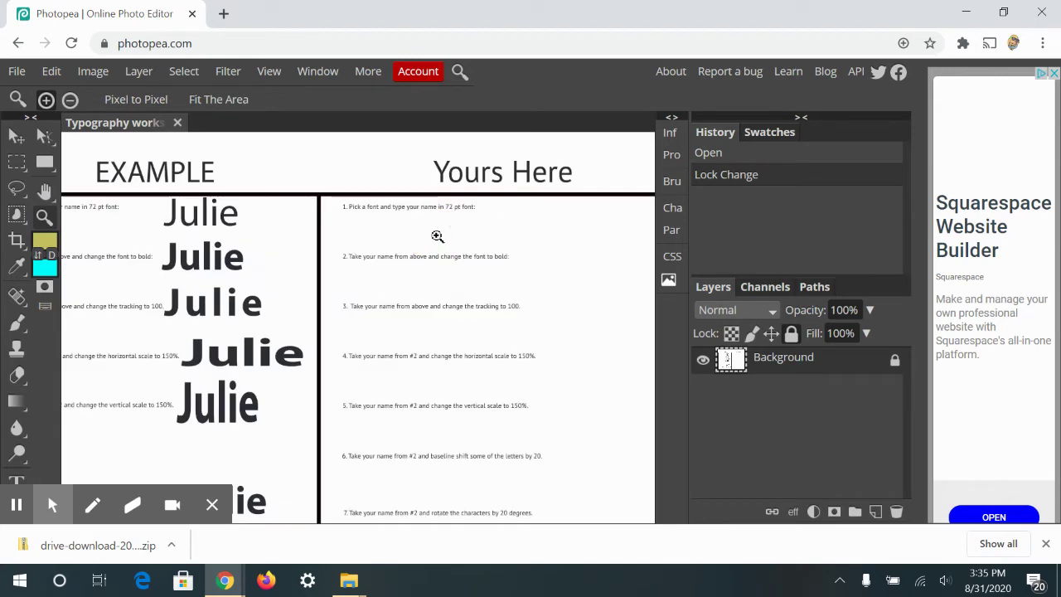
click(498, 226)
drag(583, 244, 461, 221)
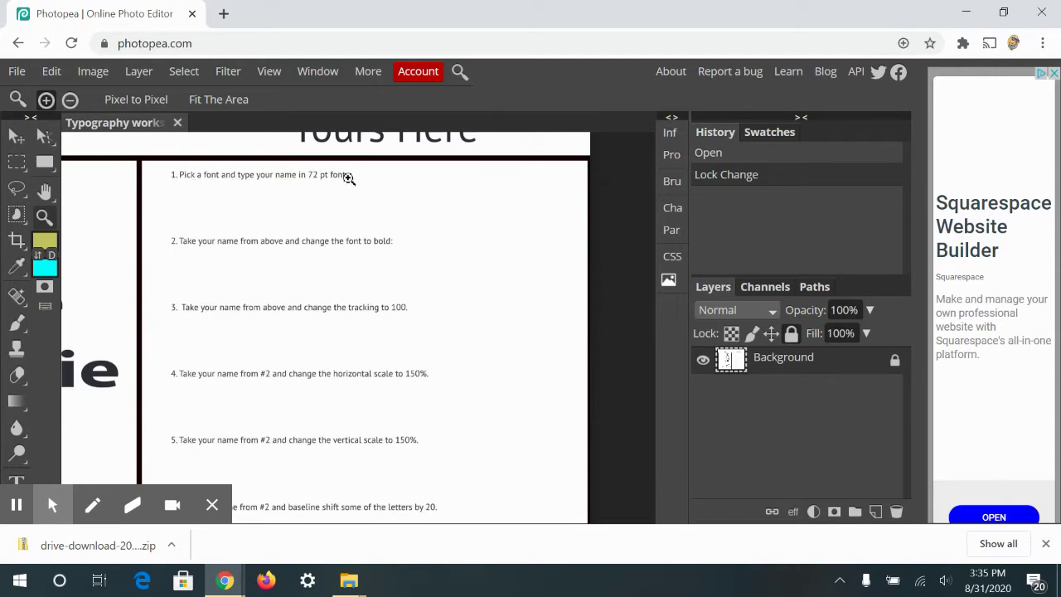
Type 'Wendy' in 72 px EB Garamond beneath instruction 1
click(18, 480)
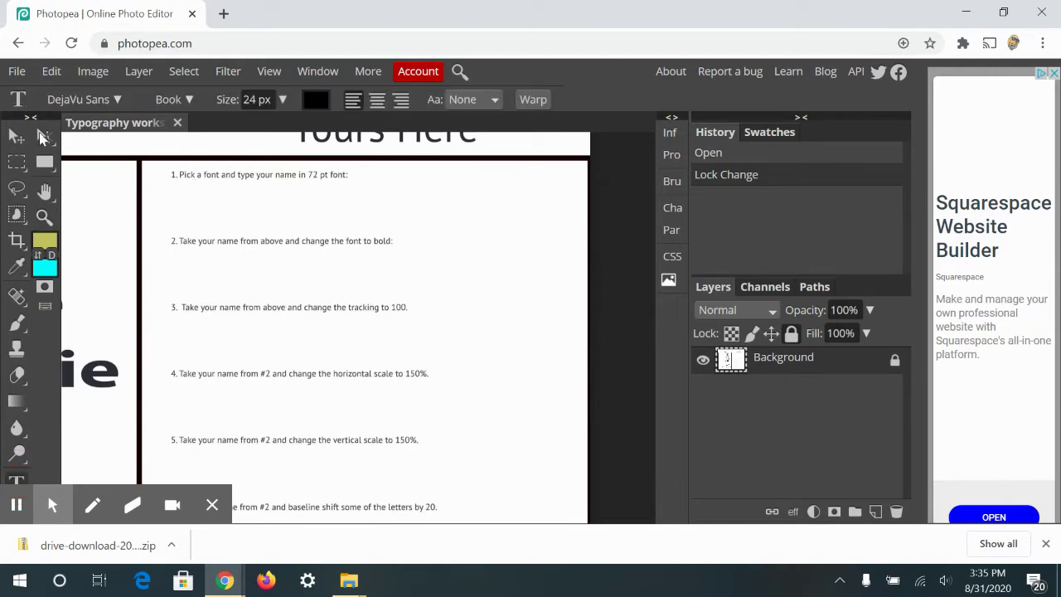
click(256, 100)
text(70)
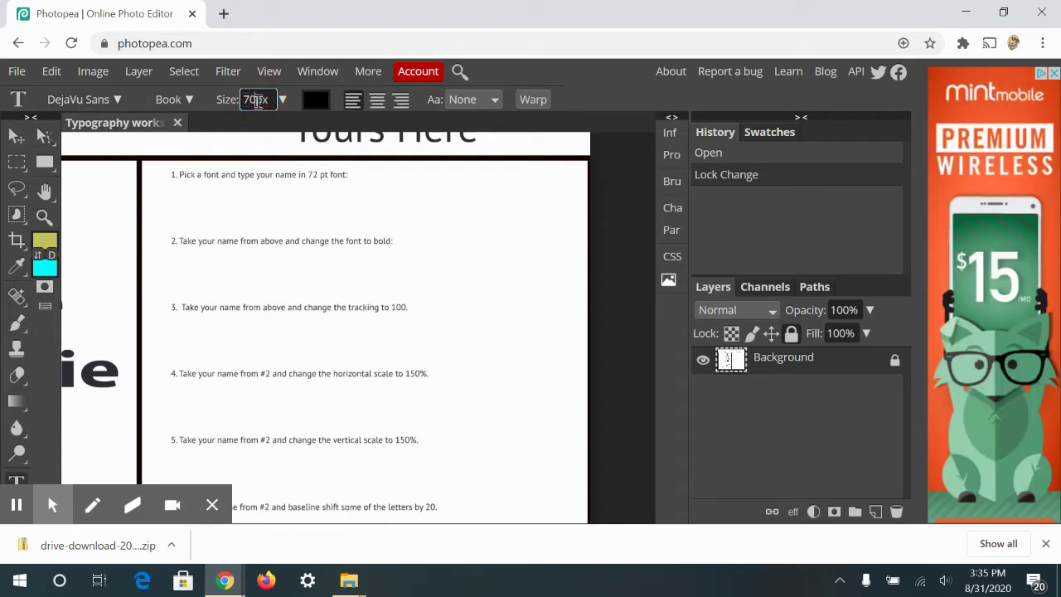
text(2)
click(123, 101)
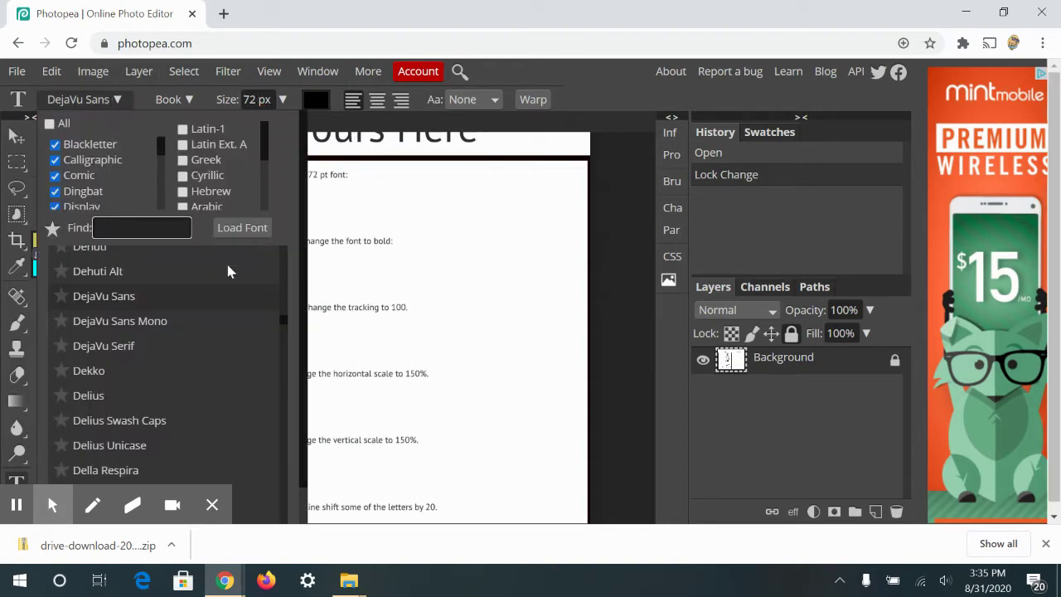
click(282, 324)
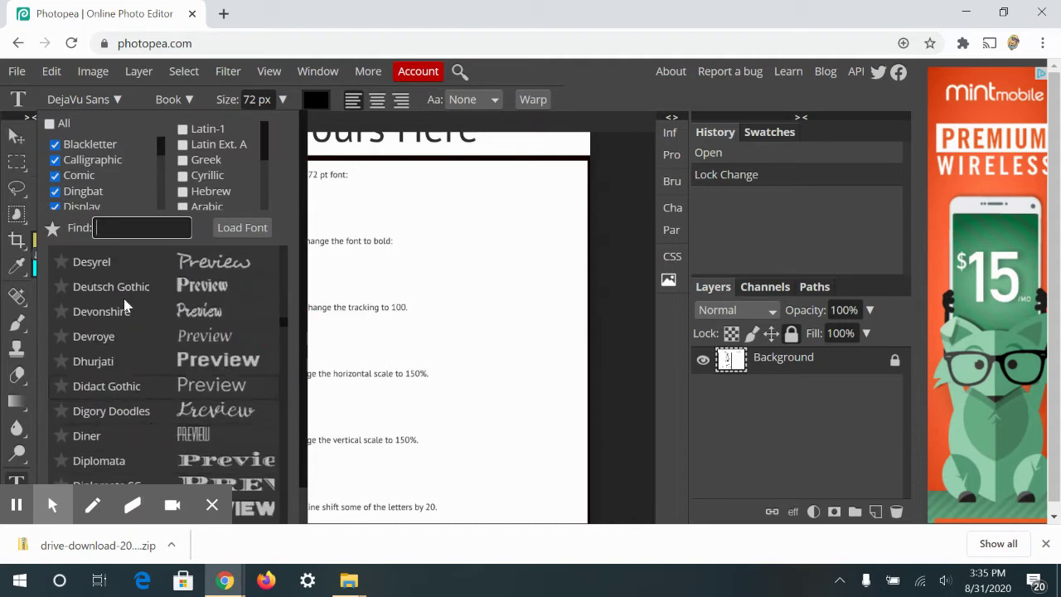
scroll(179, 355, down, 5)
click(144, 380)
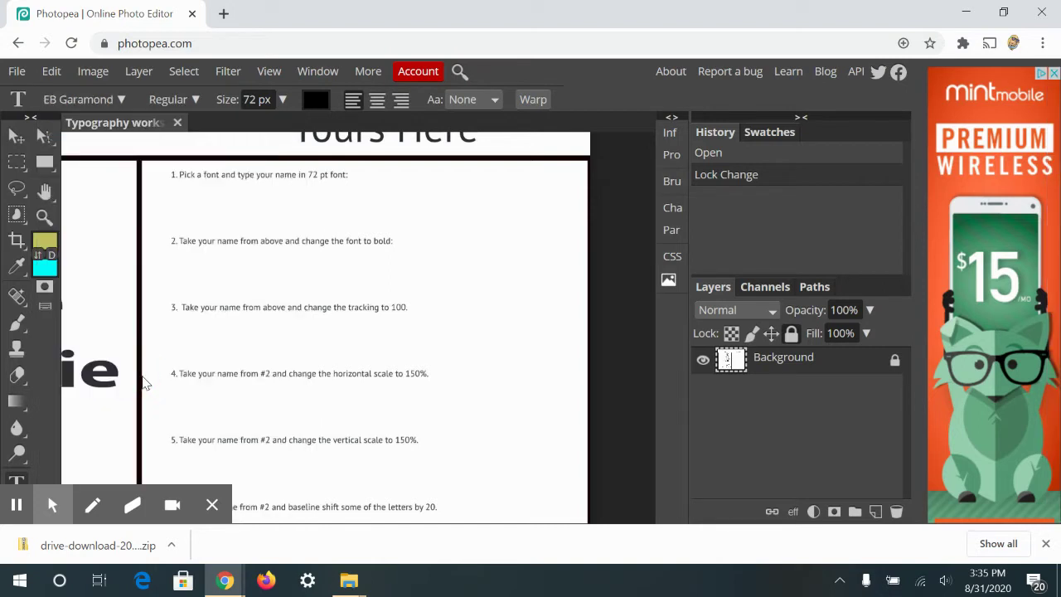
click(261, 202)
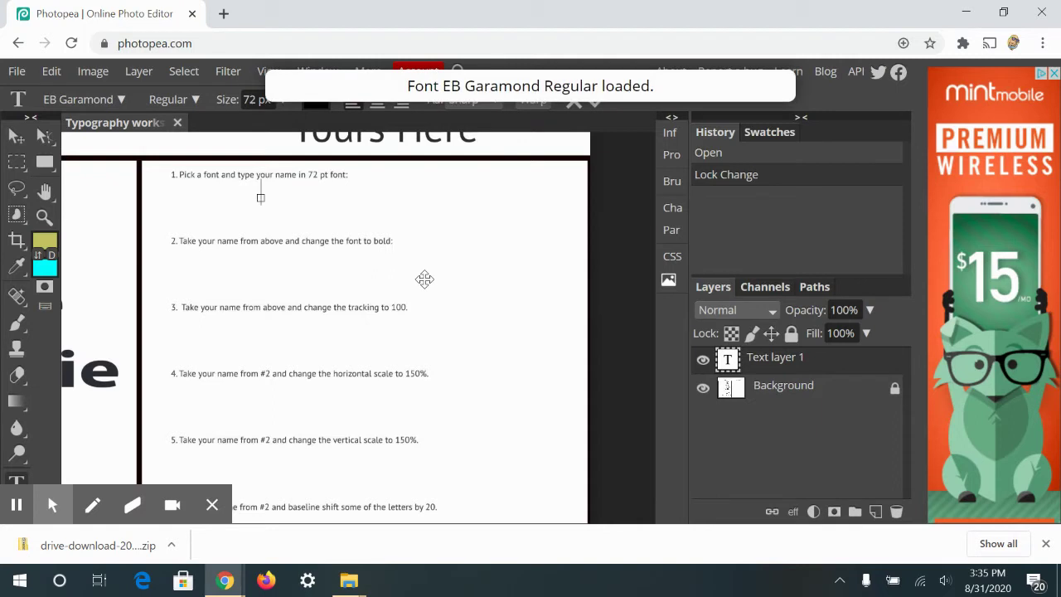
text(Wendy)
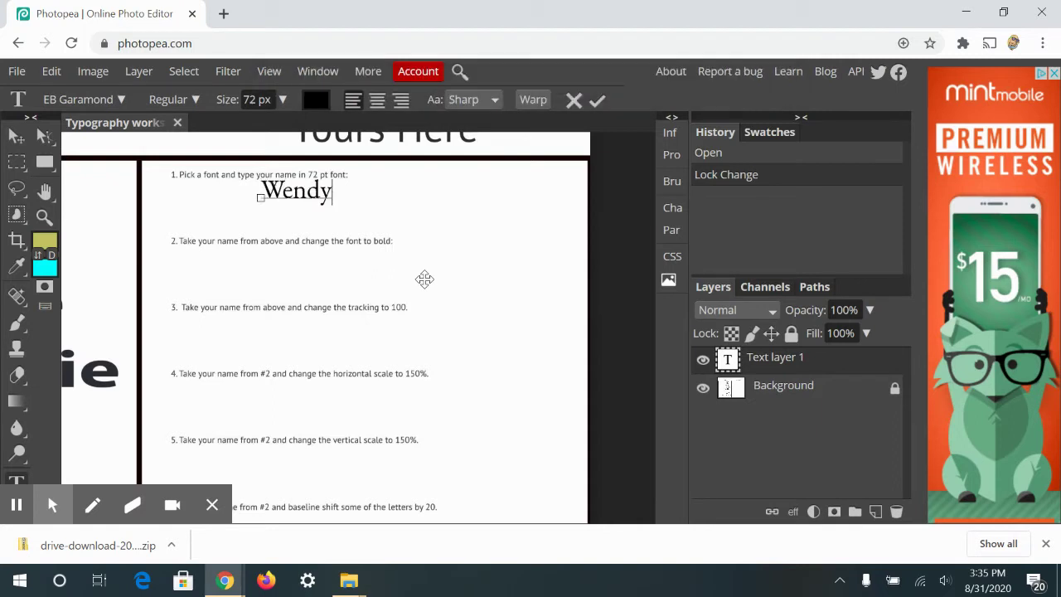
Nudge the Wendy text lower under instruction 1 and rotate it slightly
click(16, 135)
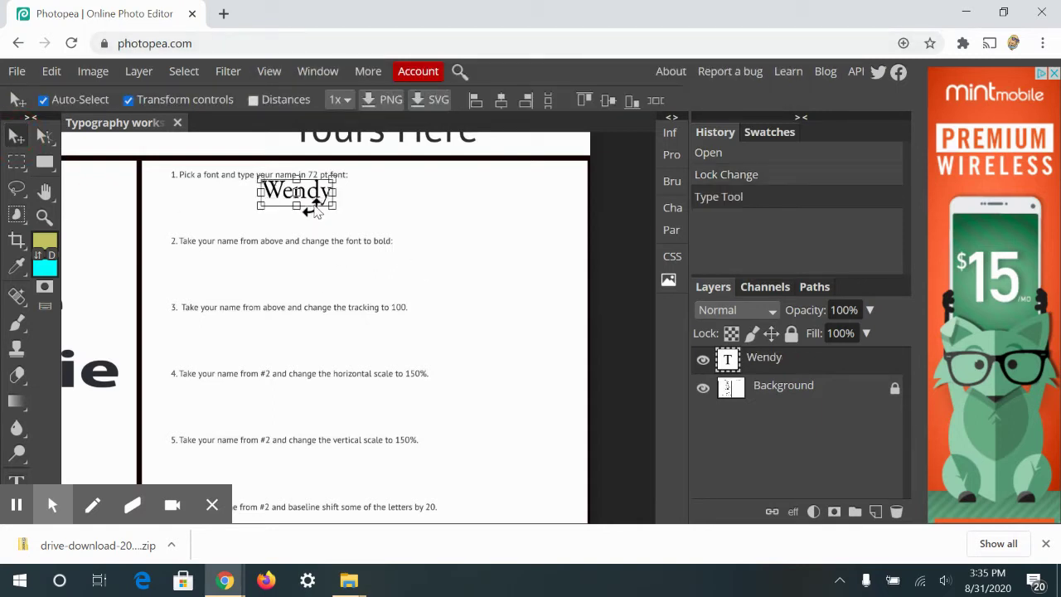
drag(313, 209, 312, 224)
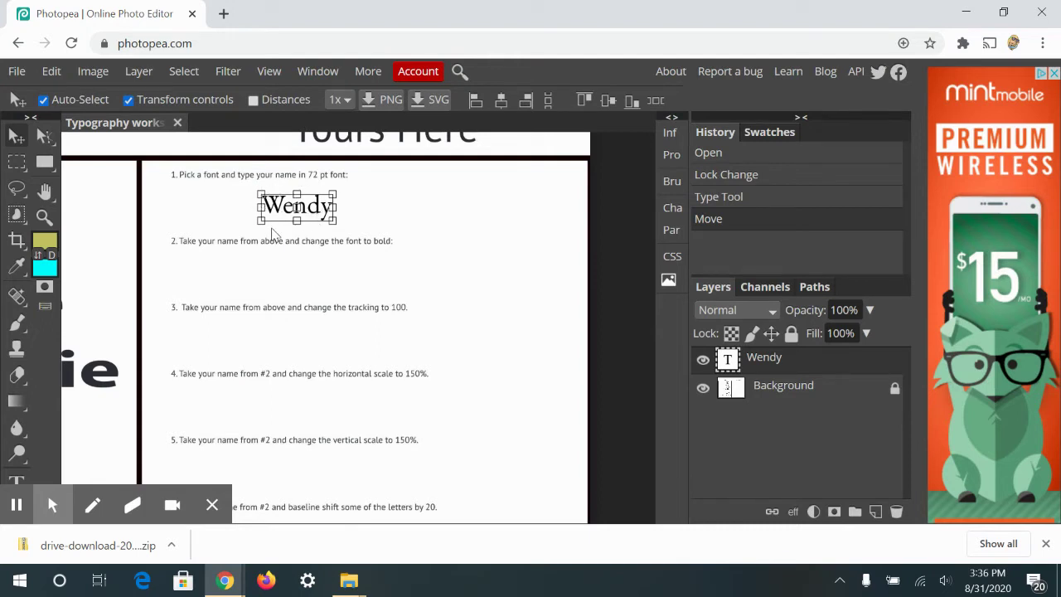
drag(328, 223, 318, 218)
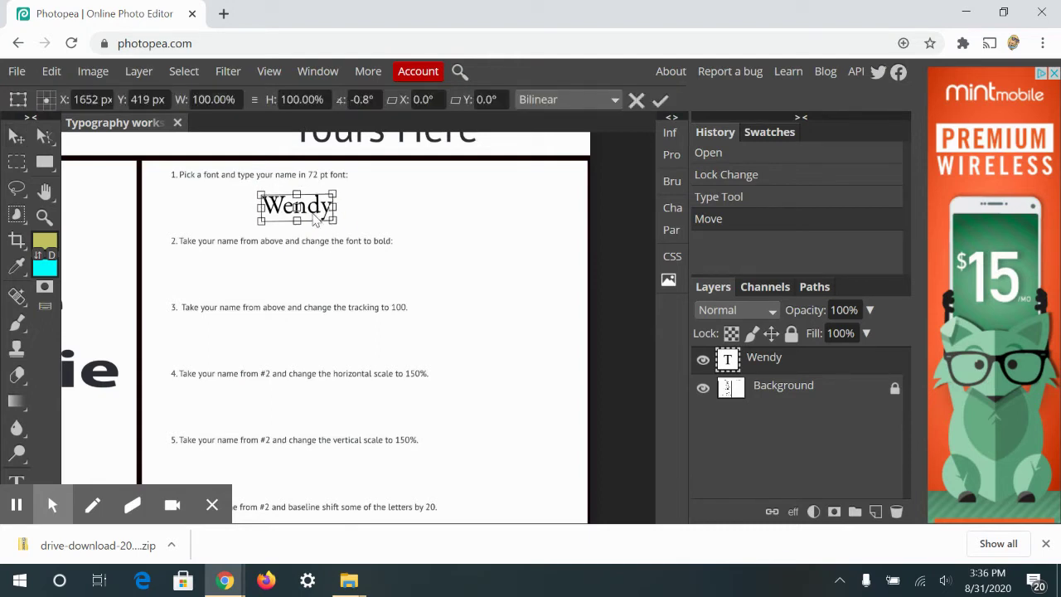
key(Return)
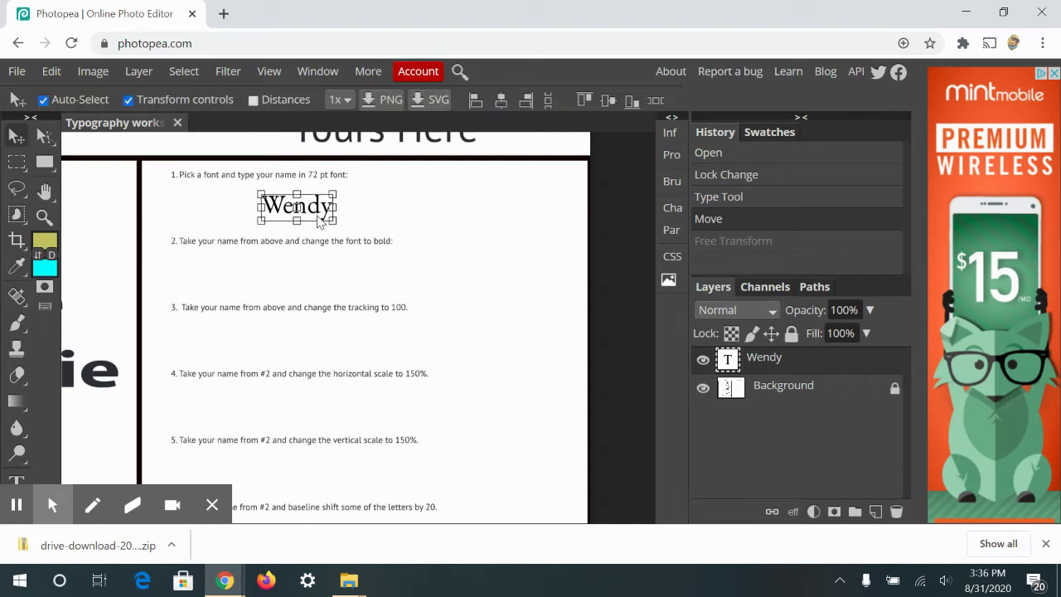
Alt-drag copies of Wendy beneath instructions 2 through 6
drag(316, 214, 313, 471)
scroll(290, 325, down, 3)
scroll(290, 325, down, 2)
drag(313, 292, 309, 364)
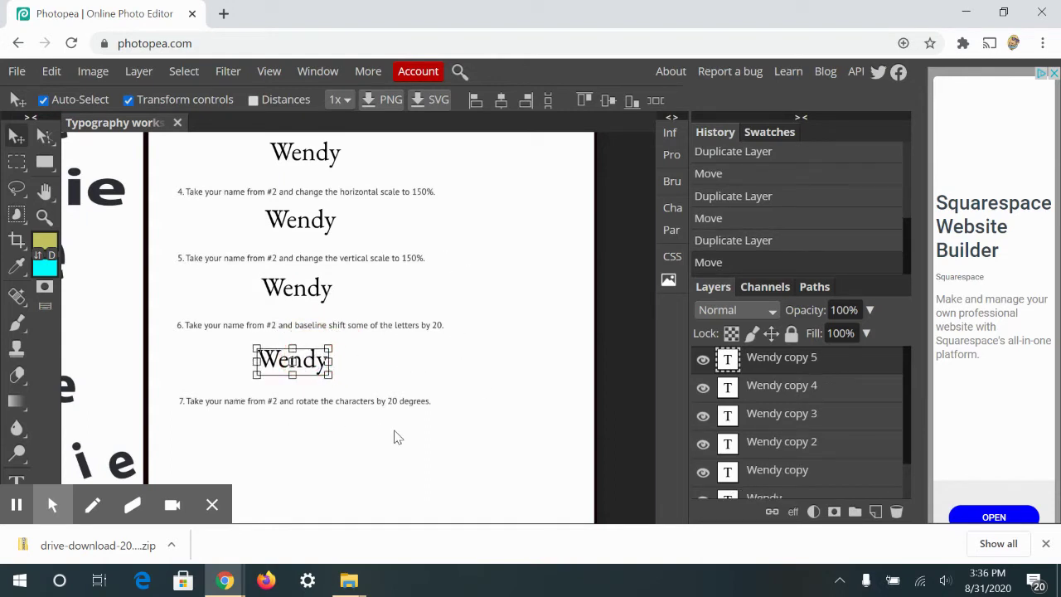
drag(423, 246, 435, 442)
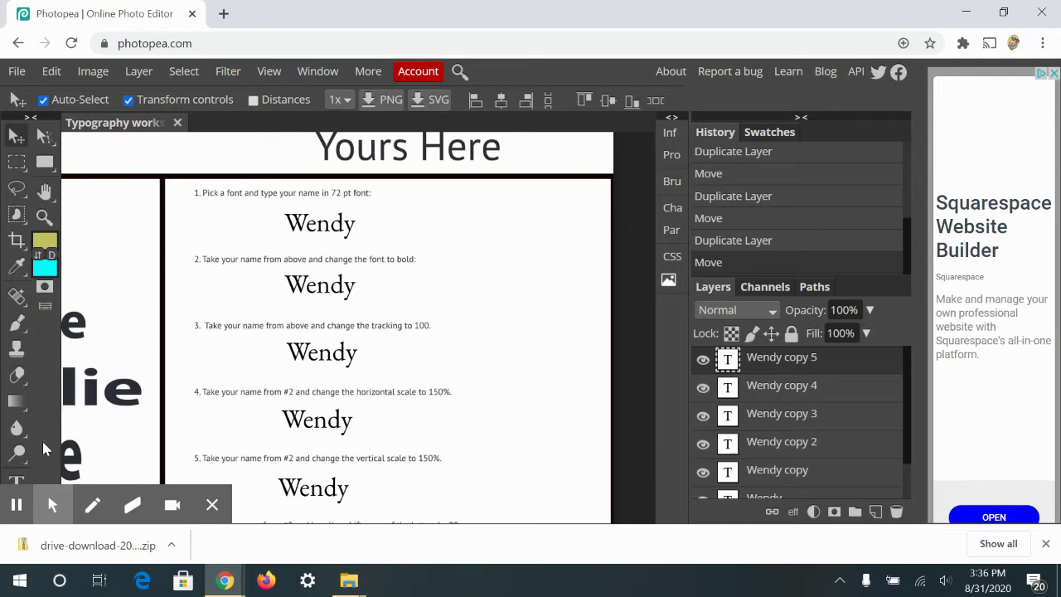
click(17, 480)
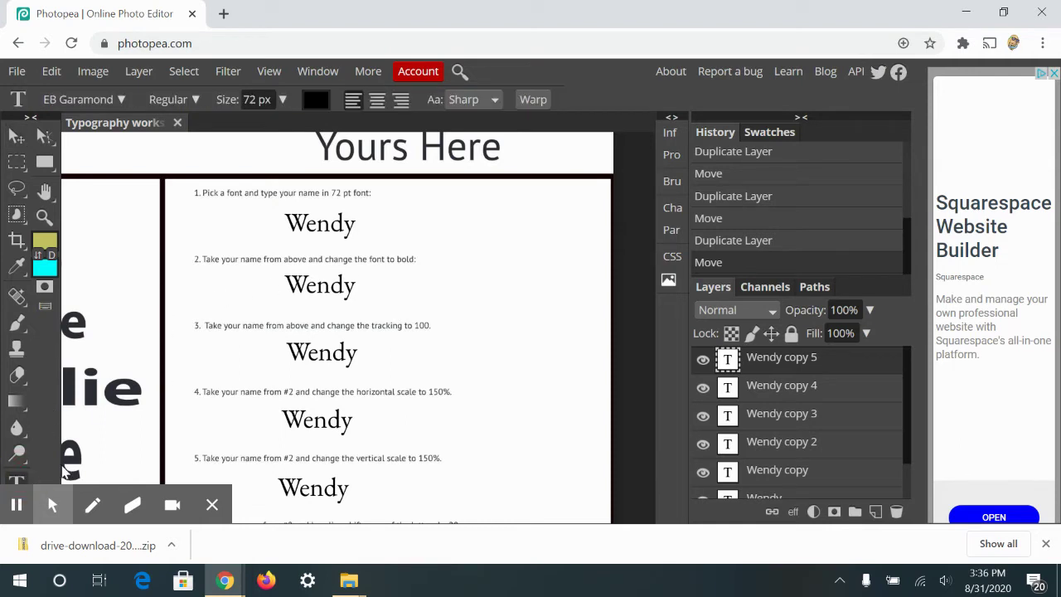
drag(293, 286, 400, 303)
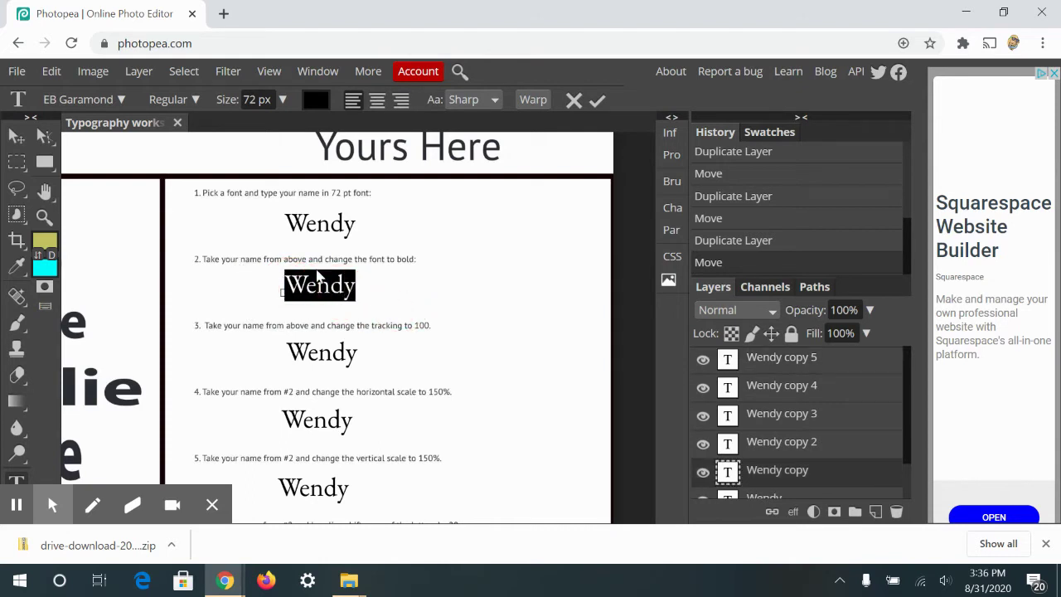
click(196, 100)
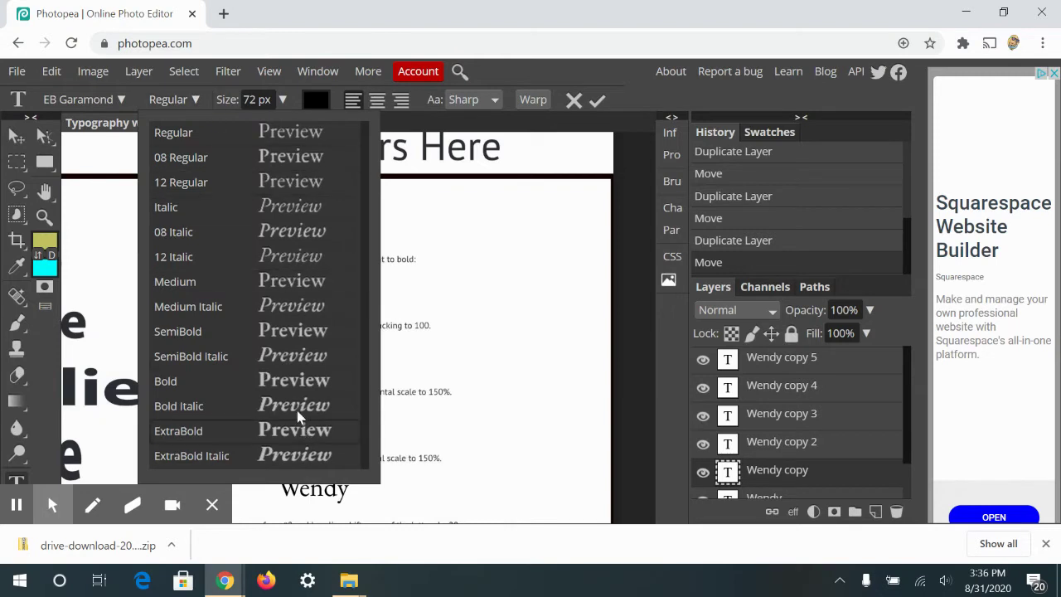
click(261, 386)
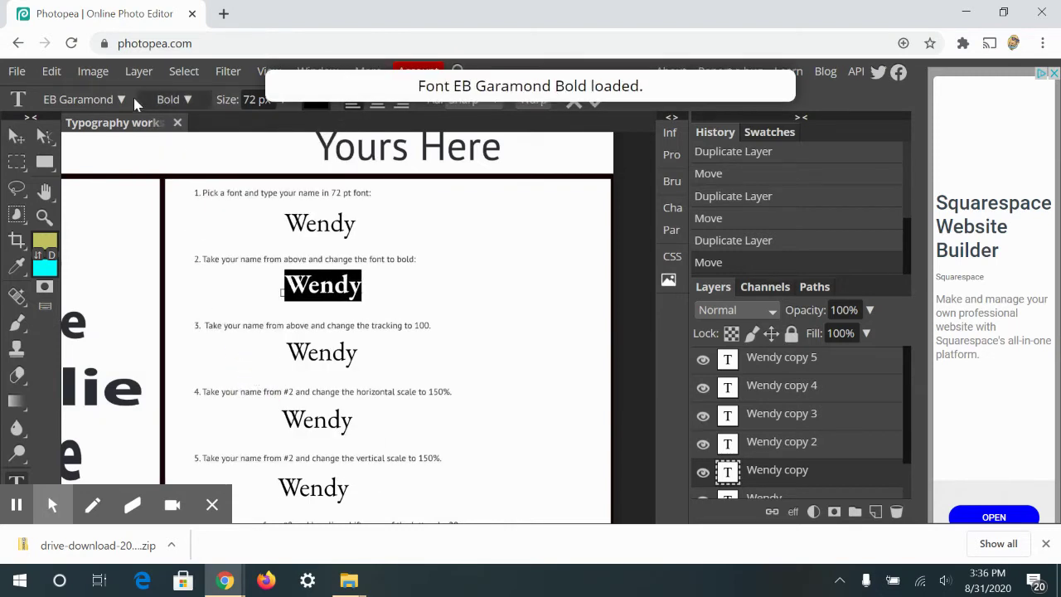
click(179, 99)
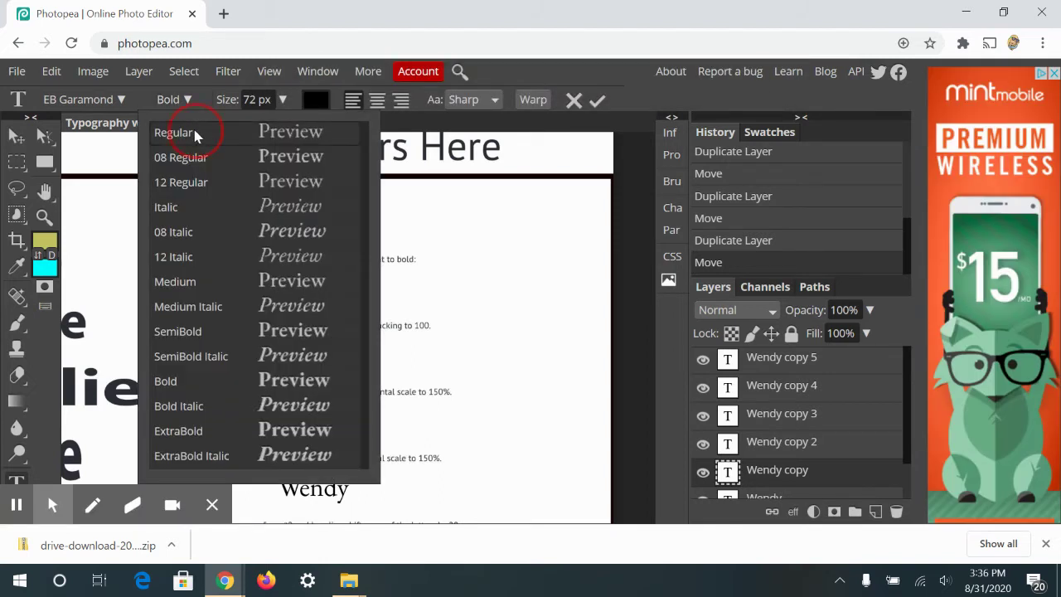
click(196, 135)
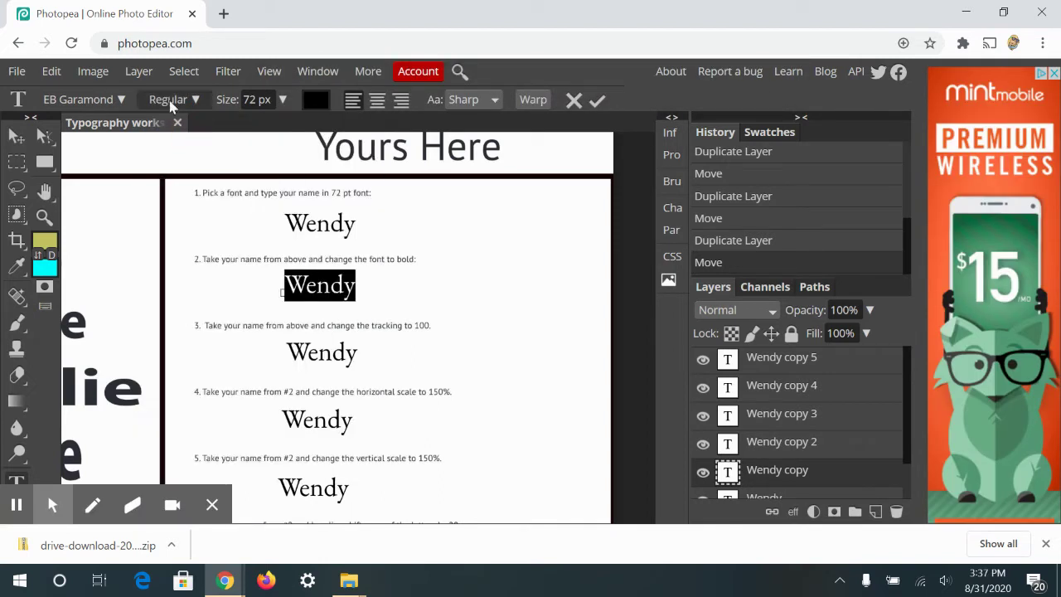
Try faux bold, italic, all caps and small caps on the second Wendy
click(672, 208)
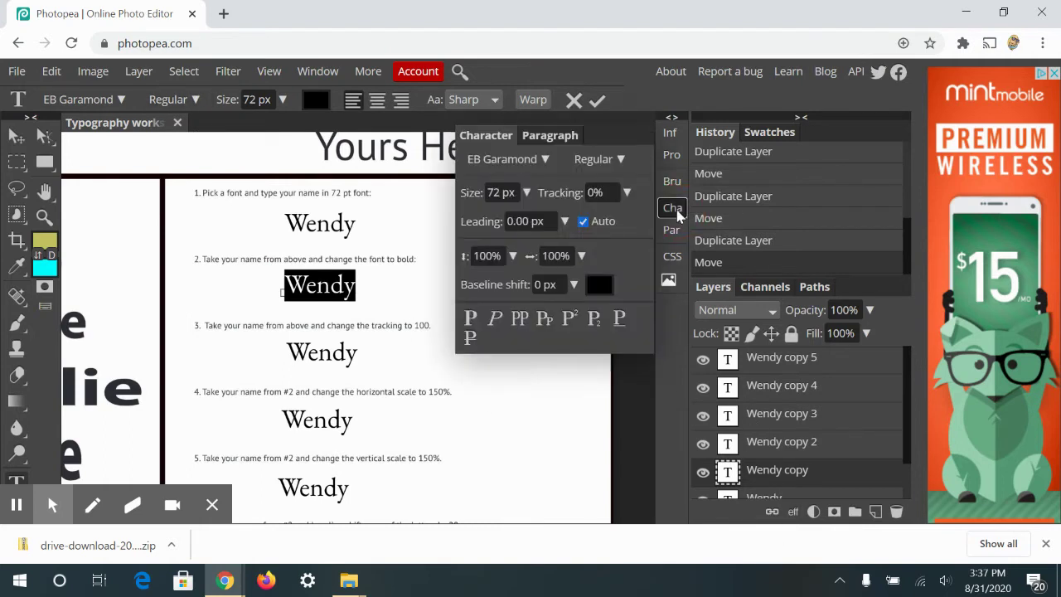
click(470, 321)
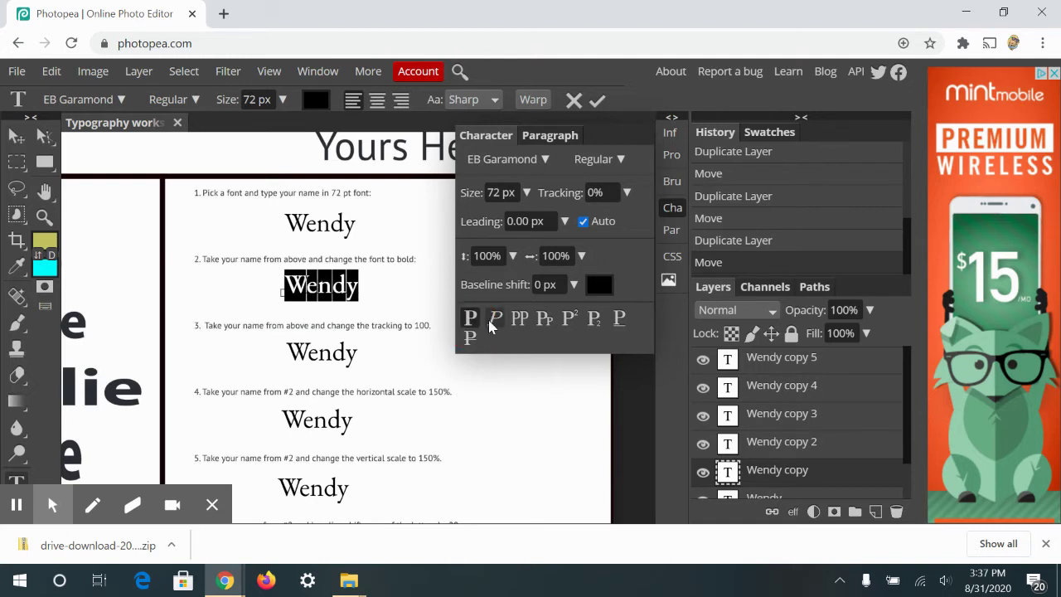
click(495, 319)
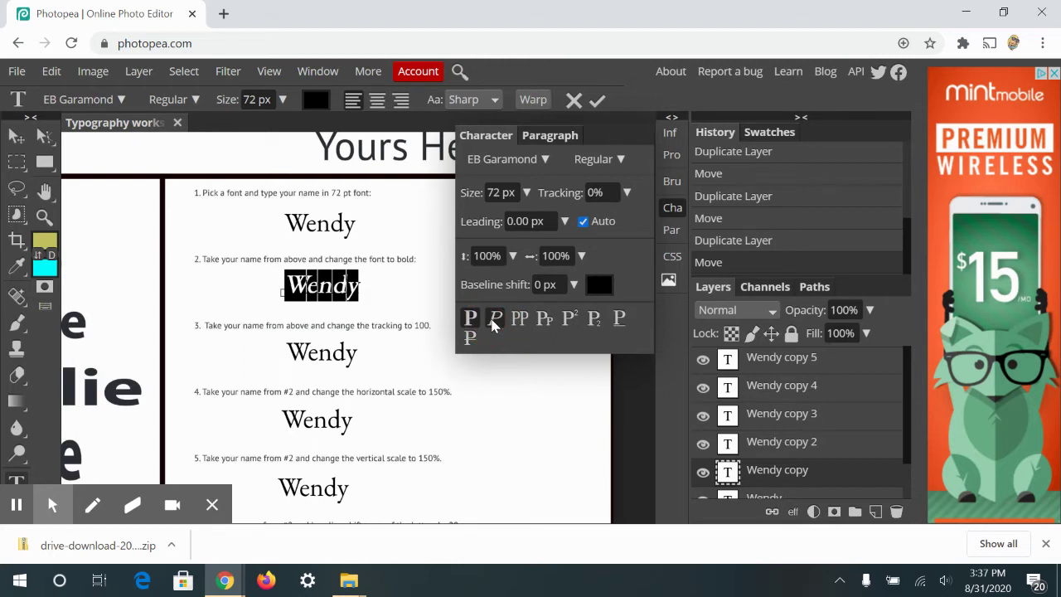
click(495, 319)
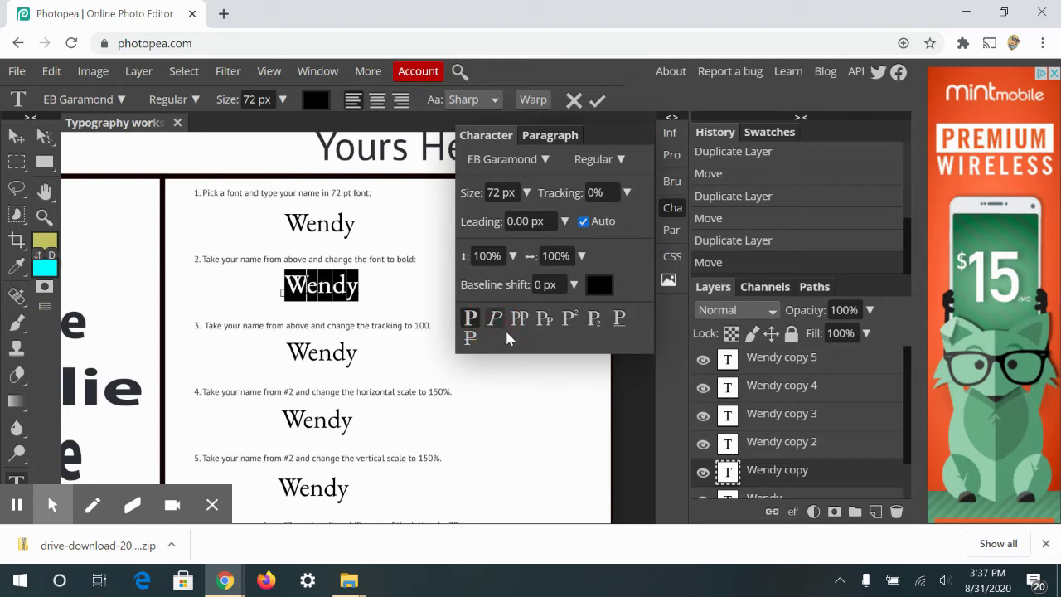
click(471, 320)
click(520, 320)
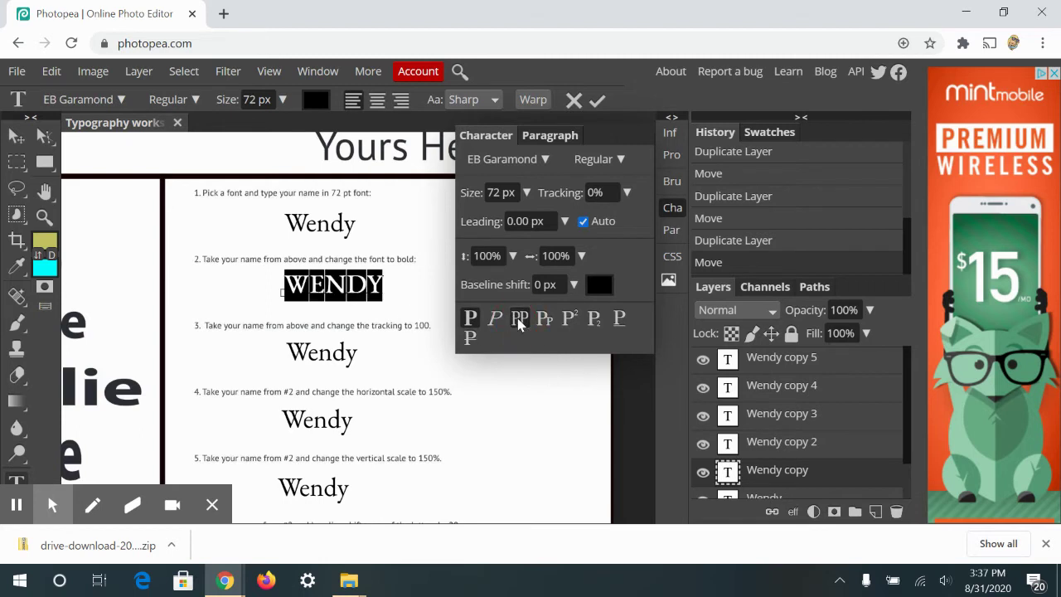
click(520, 321)
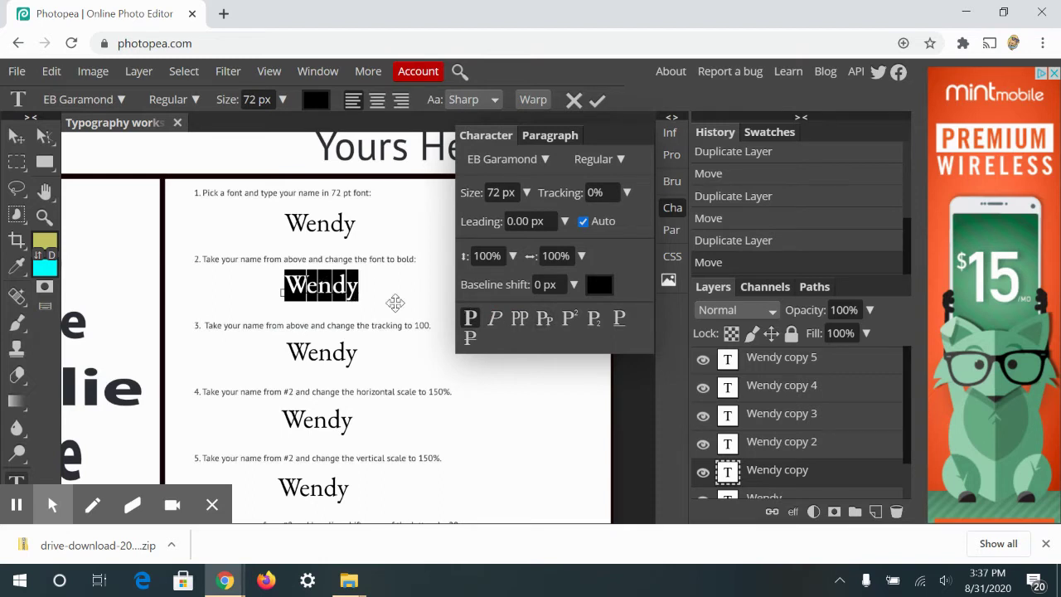
click(543, 323)
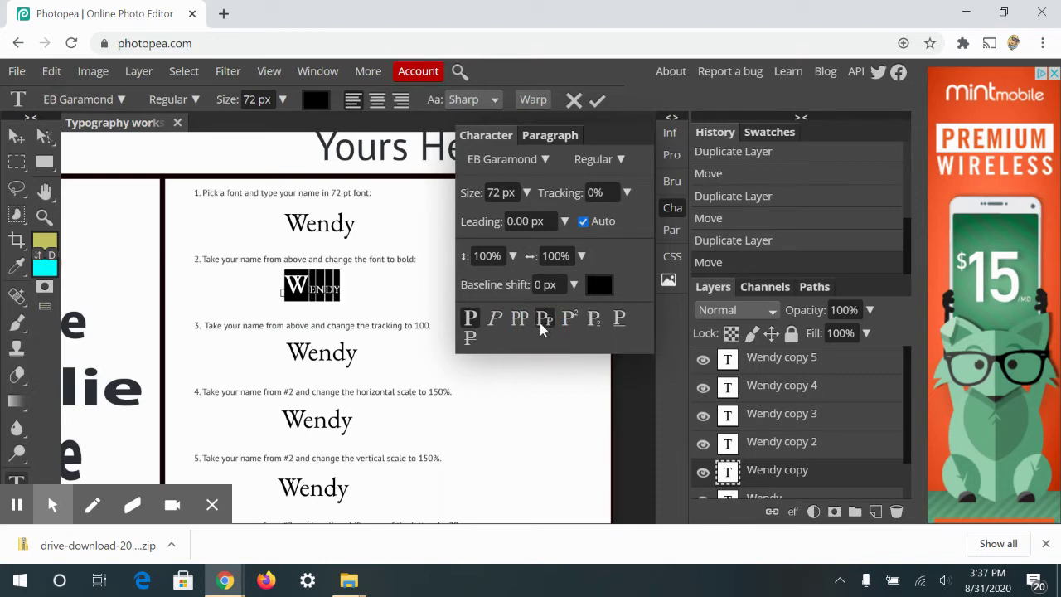
click(543, 322)
Test superscript, subscript, underline and strikethrough, then leave the second Wendy faux bold
click(570, 321)
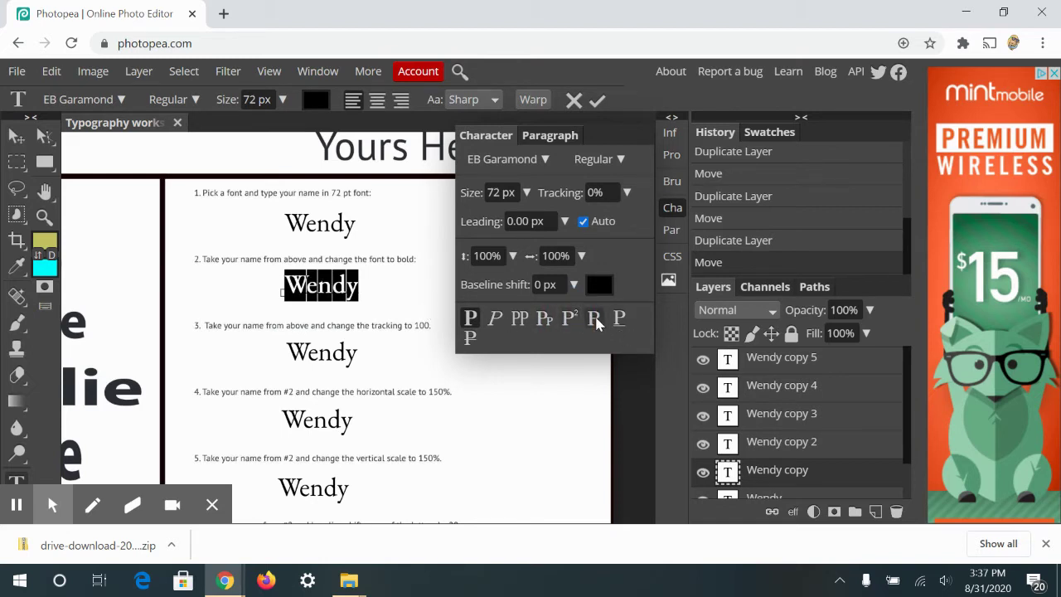
click(594, 319)
click(597, 321)
click(622, 323)
click(622, 323)
click(473, 340)
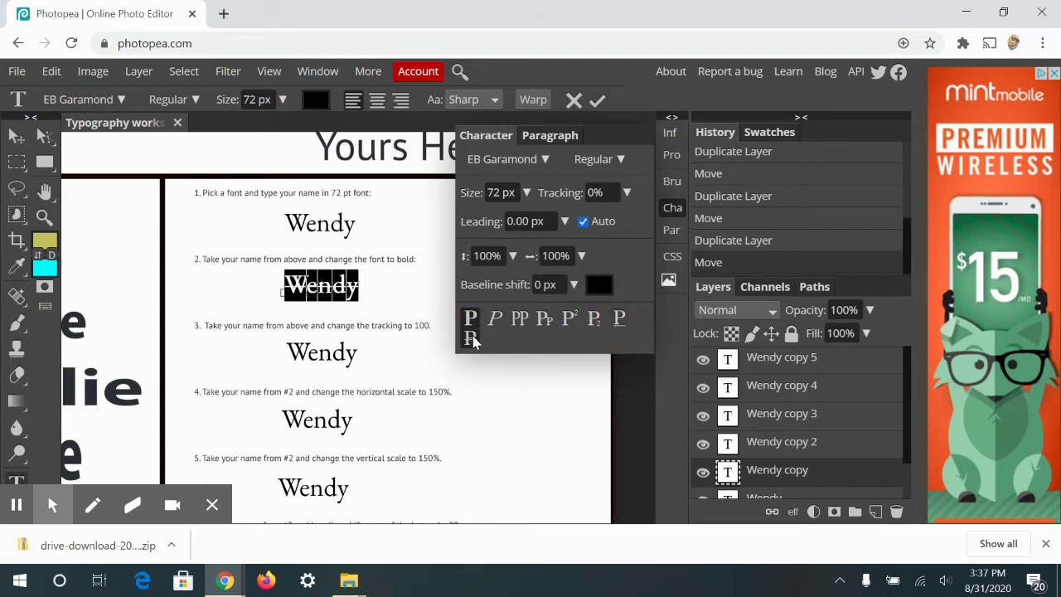
click(473, 342)
click(470, 325)
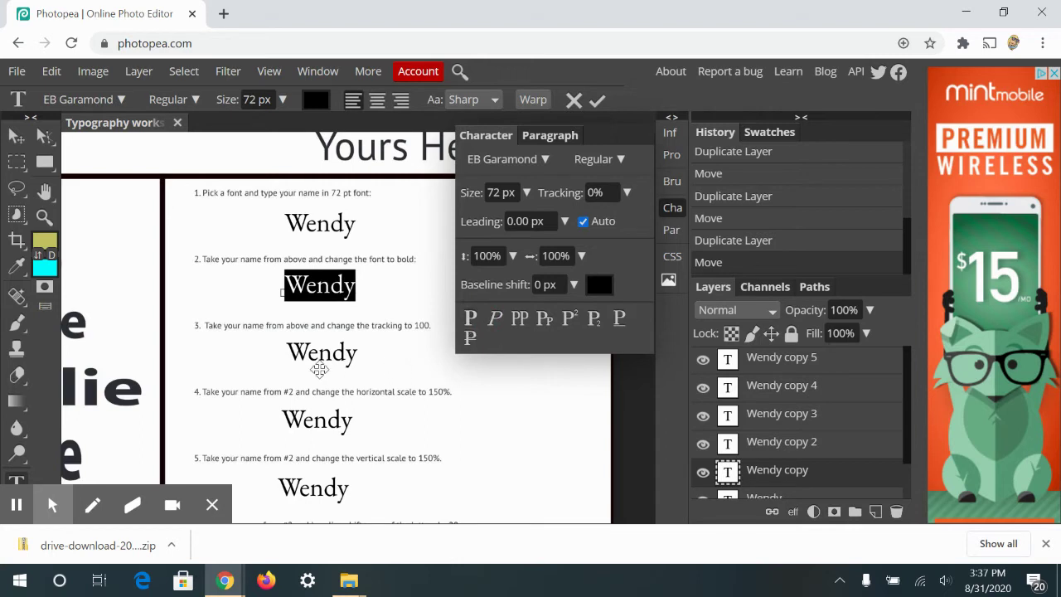
click(470, 319)
Select the third Wendy and set its tracking to 100
click(20, 481)
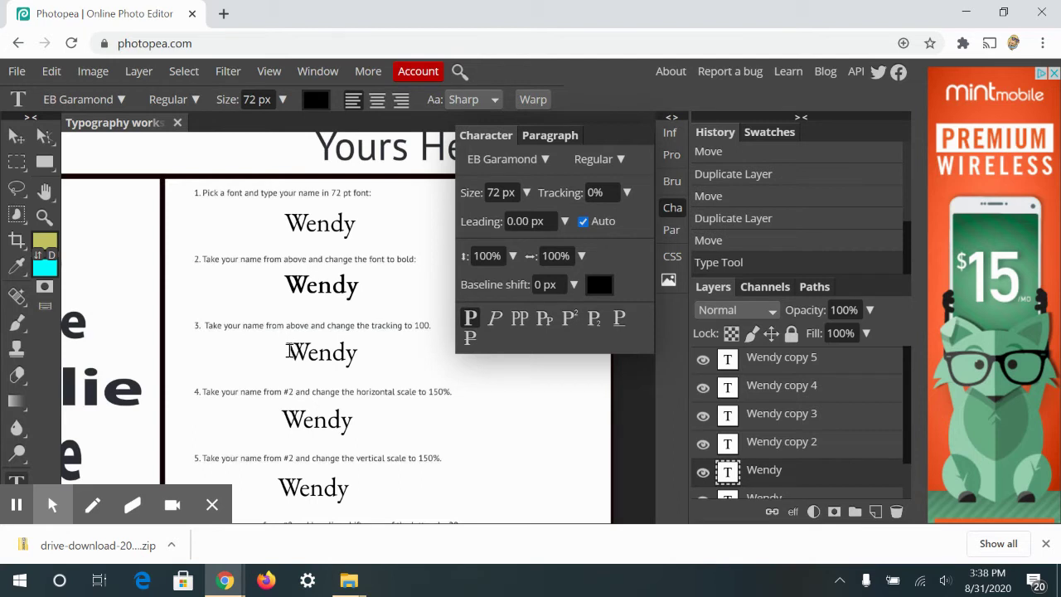
drag(287, 351, 375, 371)
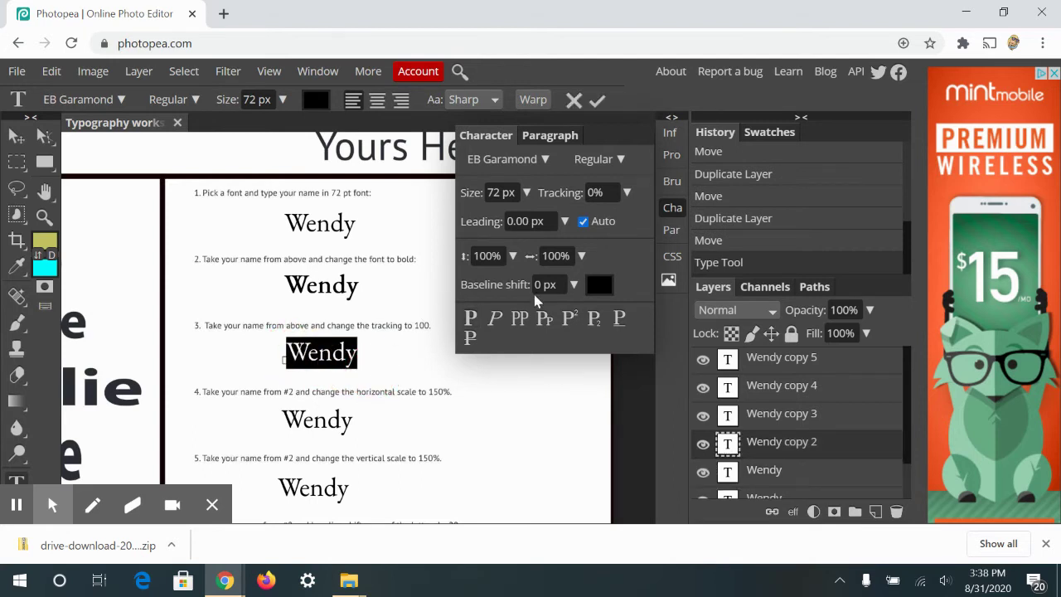
click(604, 193)
double_click(605, 193)
drag(544, 196, 597, 209)
double_click(585, 187)
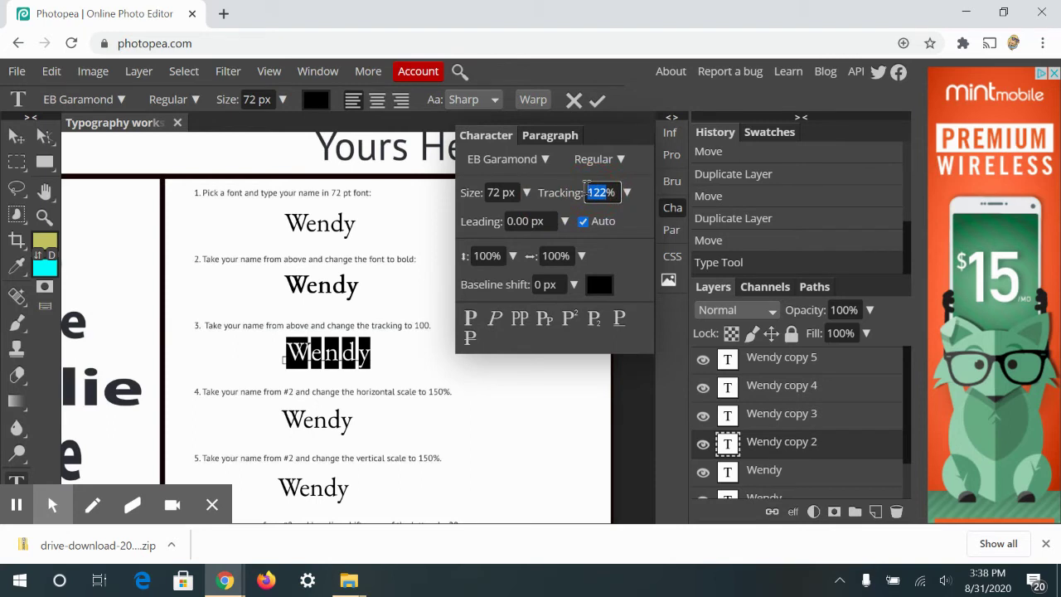
text(100)
key(Return)
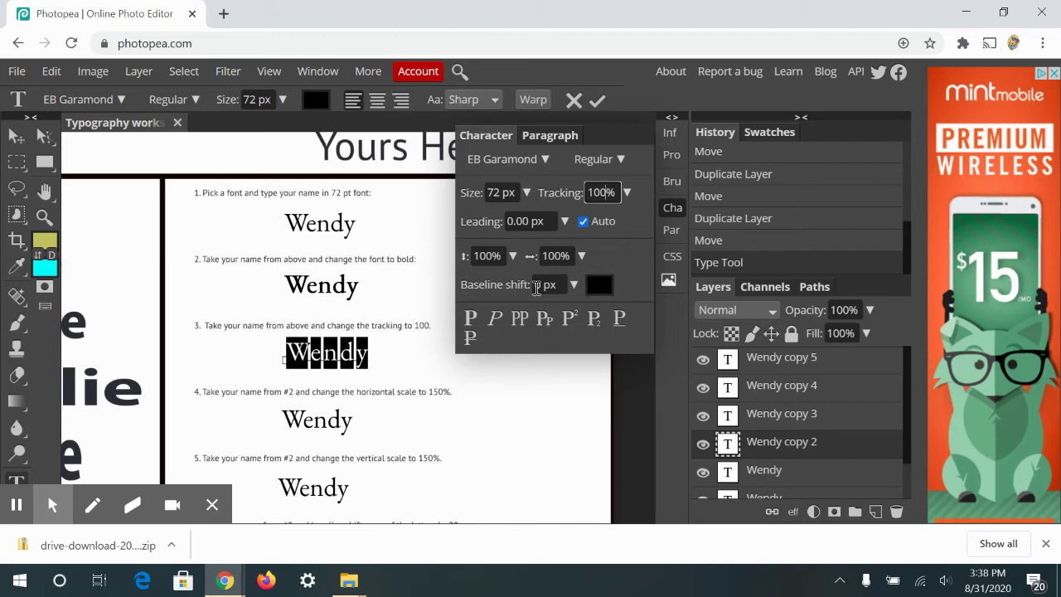
Undo and discard accidental edits to the third Wendy's text, restoring the name
key(ctrl+z)
click(367, 353)
key(BackSpace)
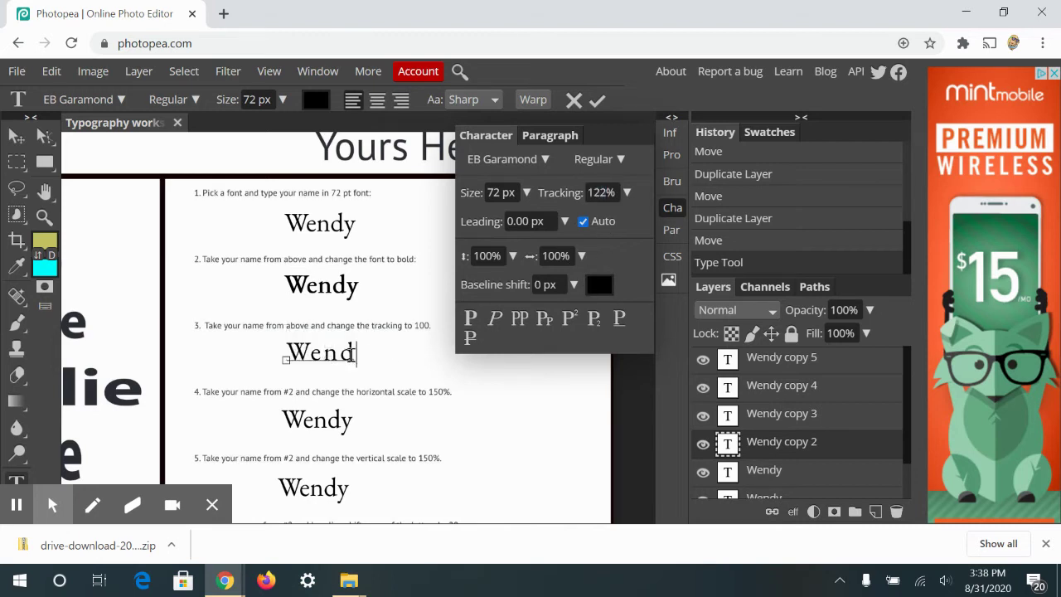
text(y)
key(BackSpace)
key(BackSpace)
key(BackSpace)
text(24)
key(Return)
key(Escape)
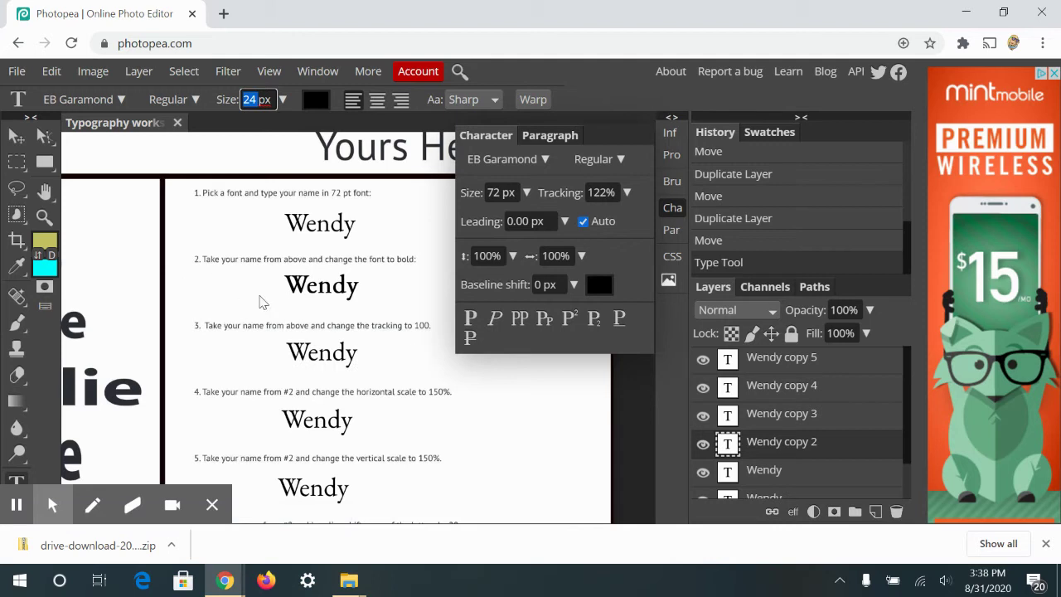
Reselect the whole third Wendy and reapply tracking 100
click(338, 349)
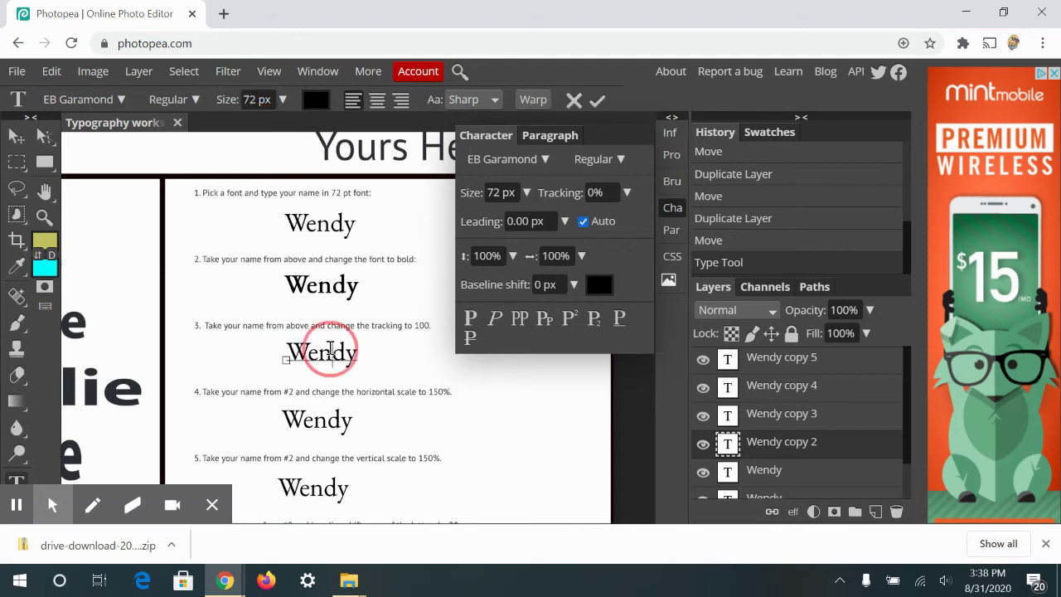
double_click(357, 350)
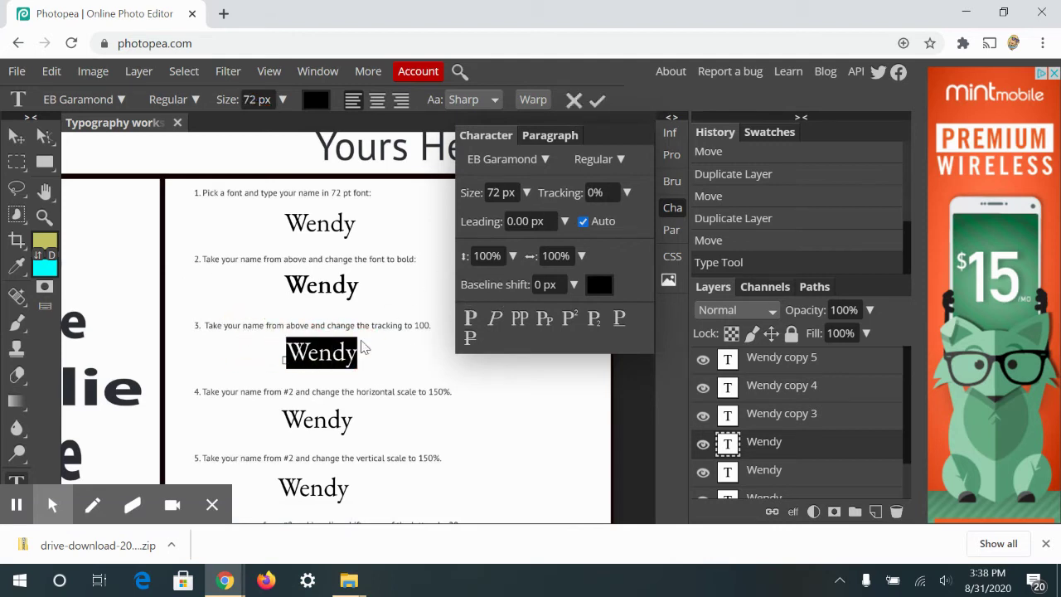
click(572, 192)
text(100)
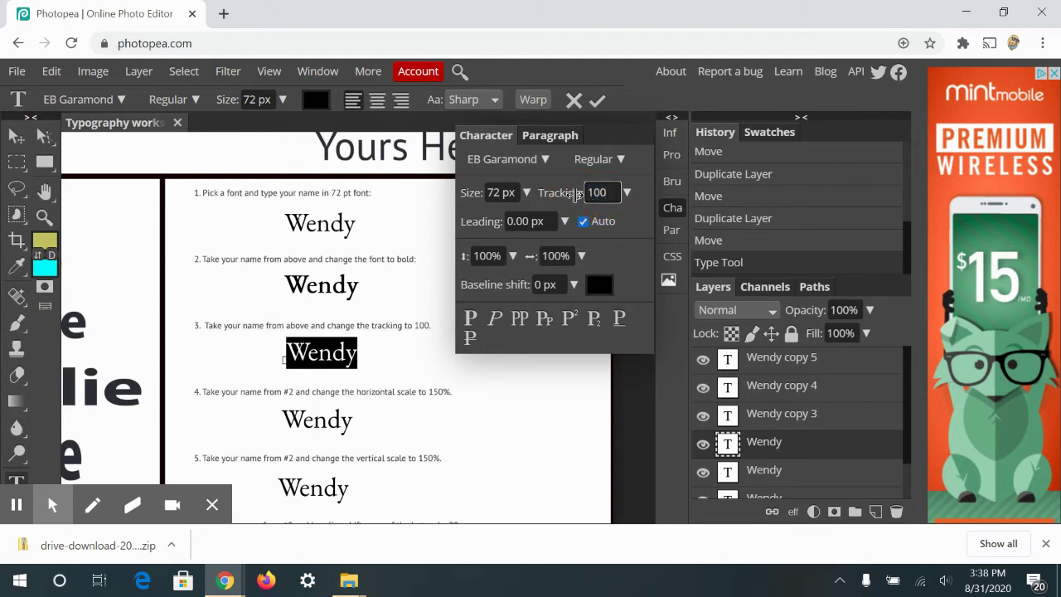
key(Return)
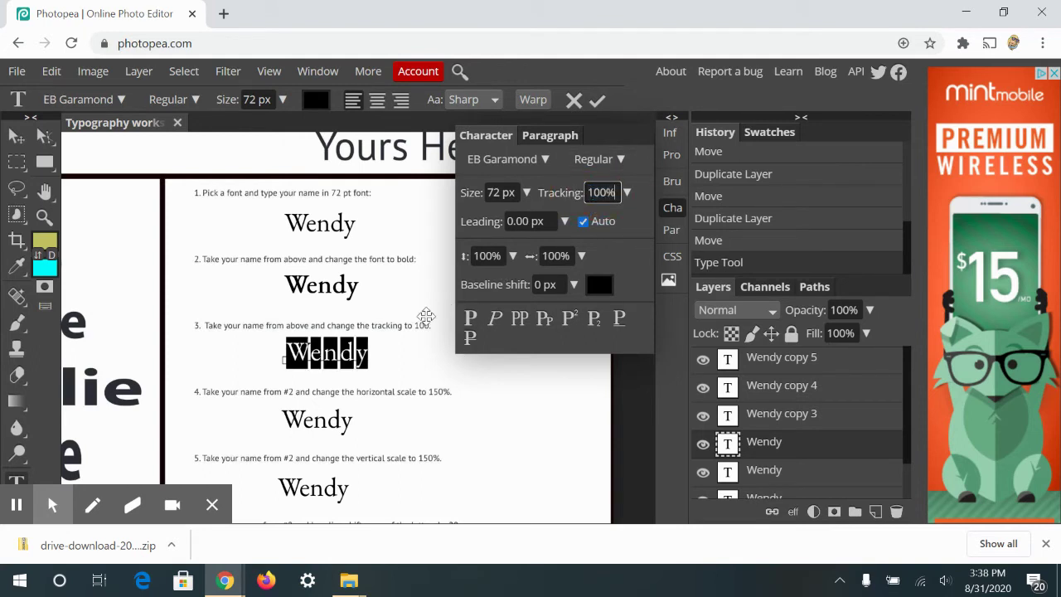
Commit the tracking change on the third Wendy
click(315, 424)
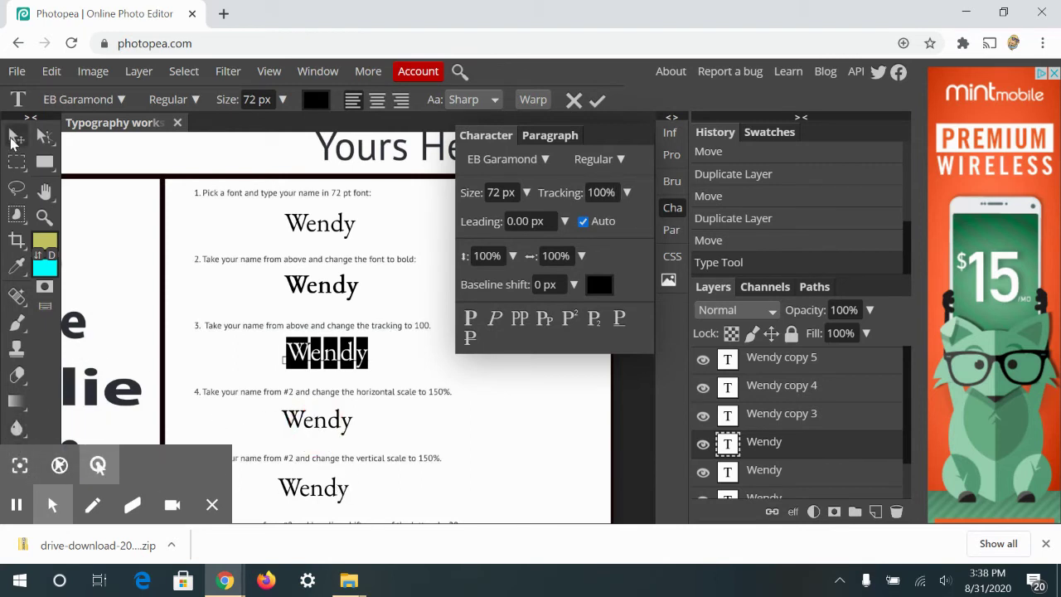
click(16, 135)
click(17, 480)
drag(294, 349, 422, 362)
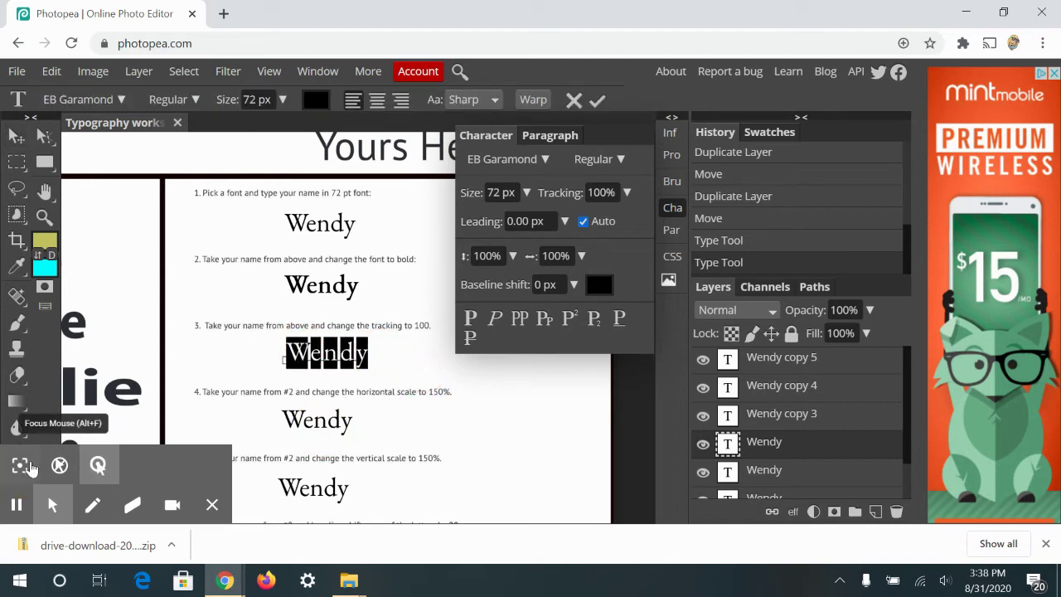
click(329, 420)
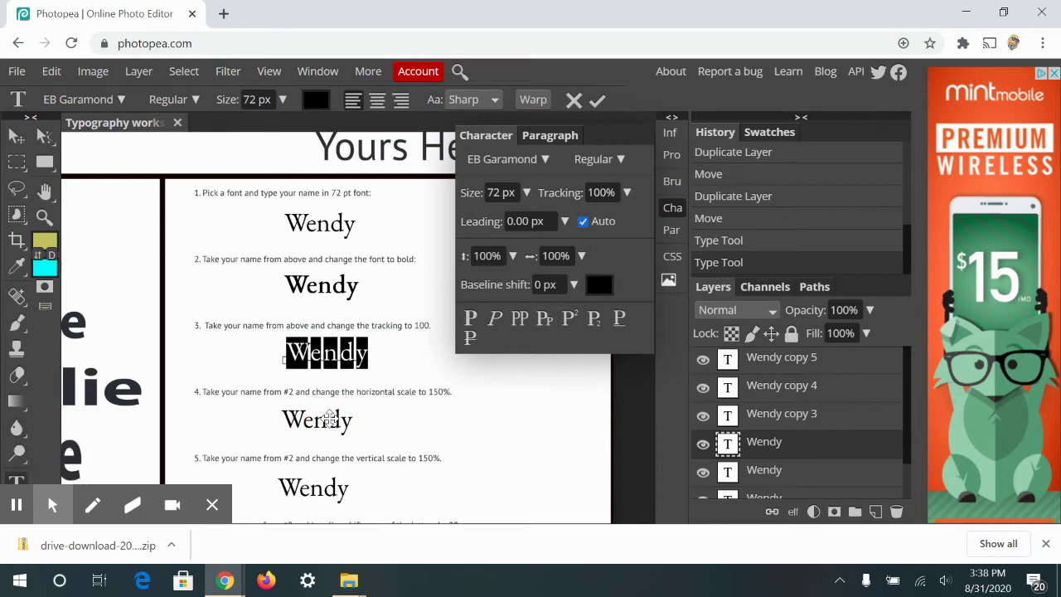
click(17, 479)
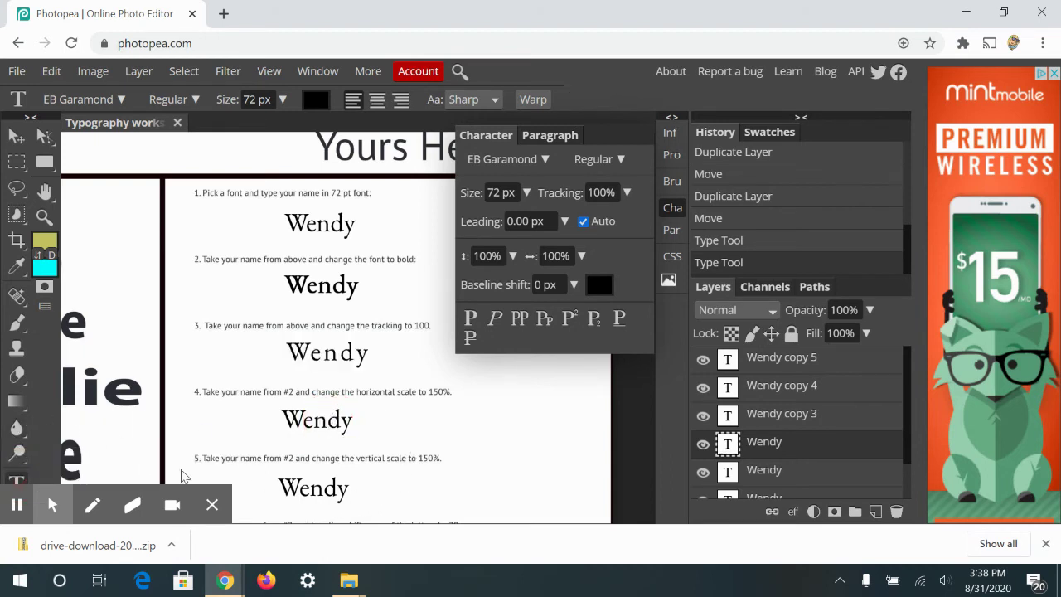
Set the fourth Wendy's horizontal scale to 150%
drag(288, 417, 353, 420)
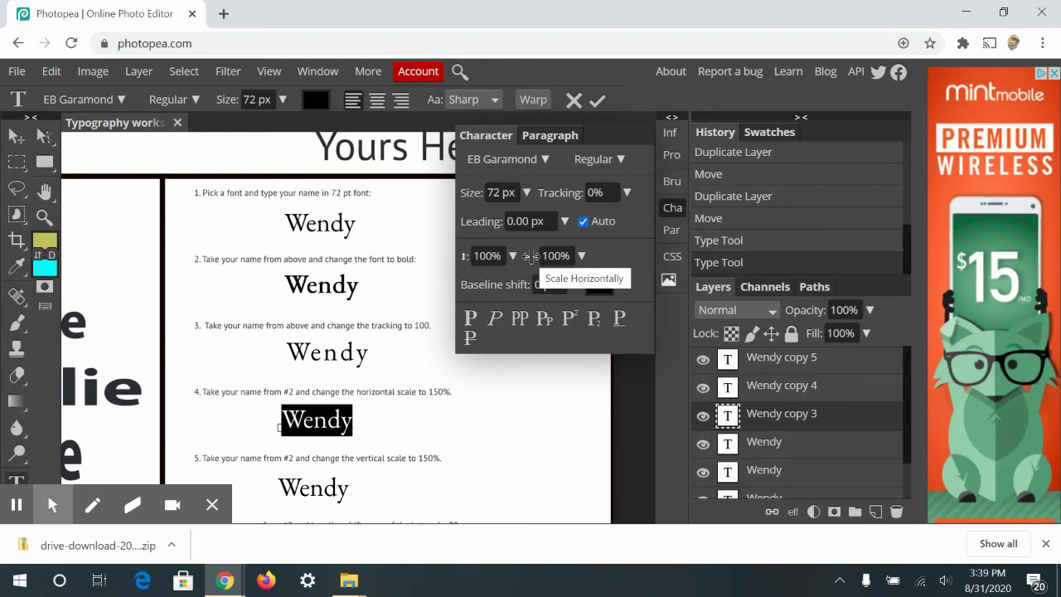
click(554, 256)
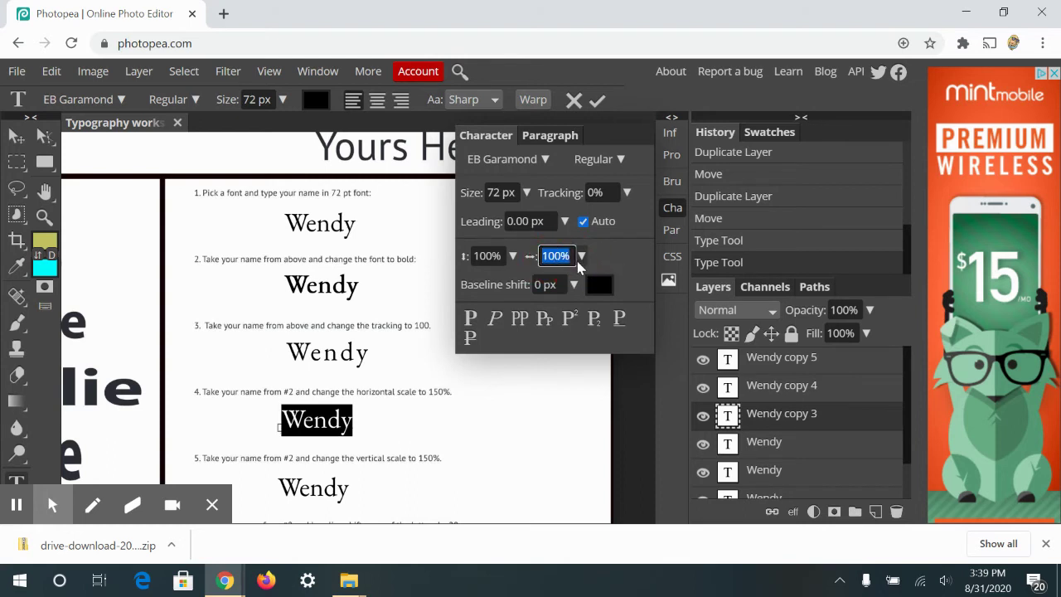
text(150)
key(Return)
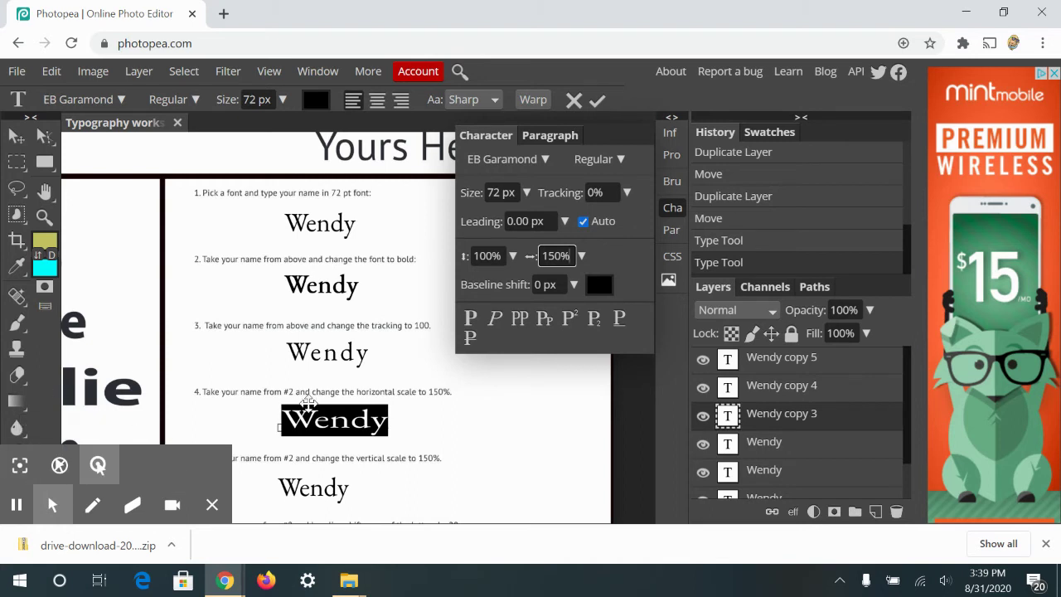
click(331, 421)
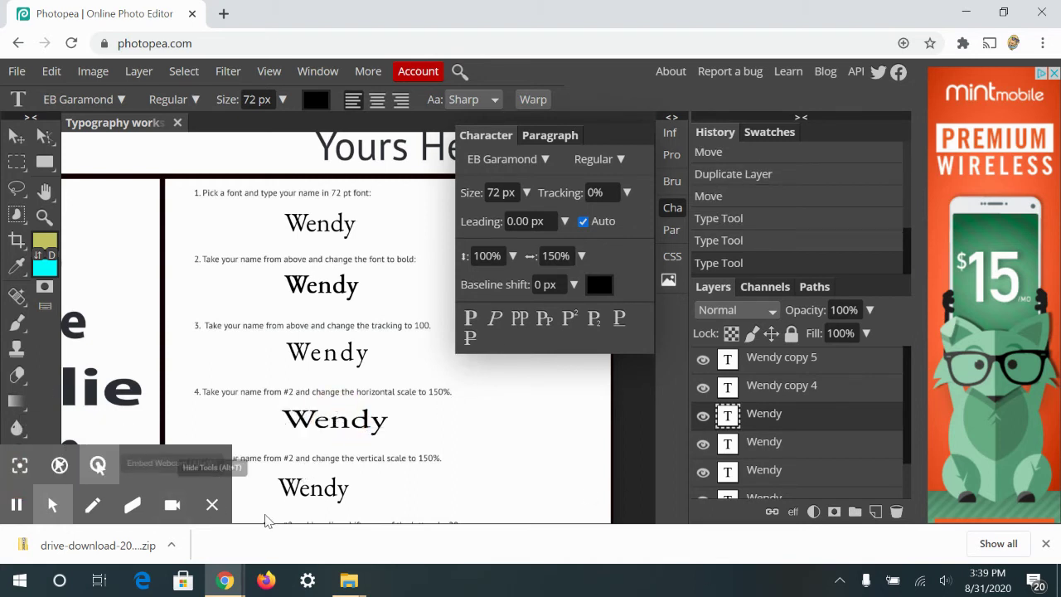
Set the fifth Wendy's vertical scale to 150% and reposition it on the page
drag(284, 487, 373, 491)
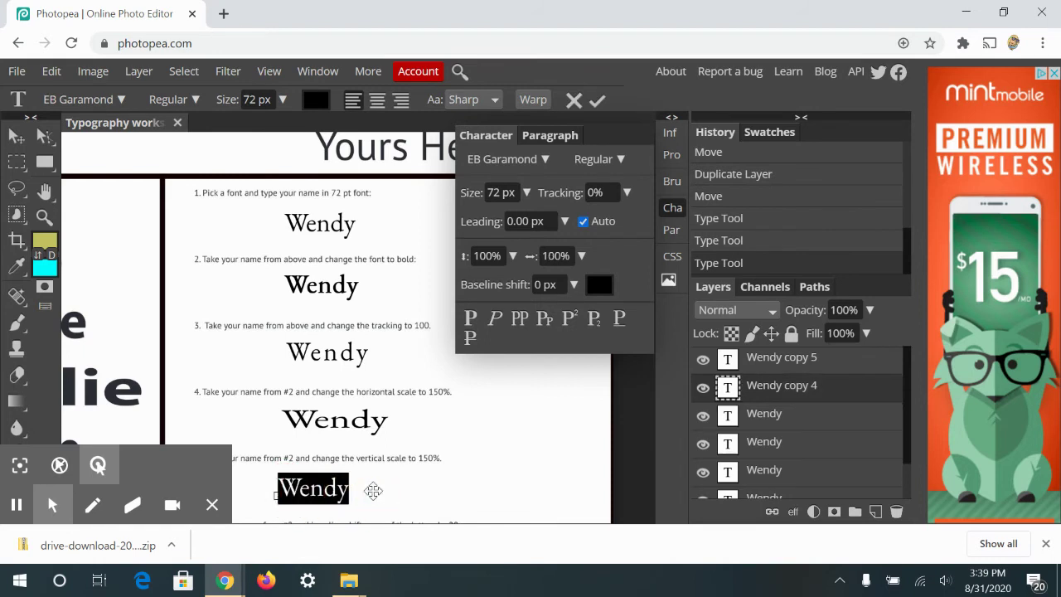
click(477, 252)
text(150)
key(Return)
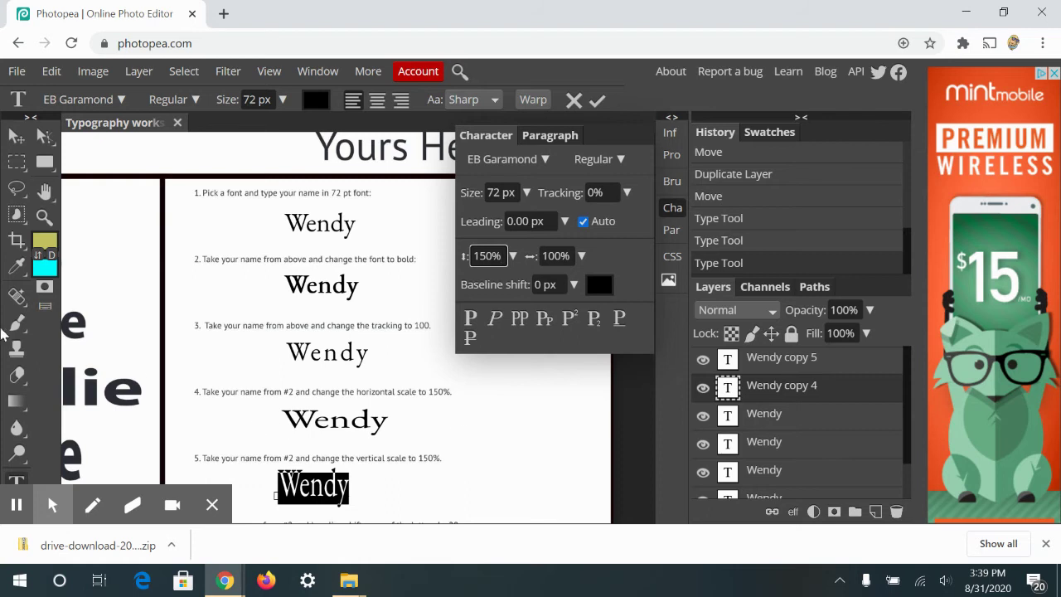
mouse_move(398, 486)
mouse_down()
mouse_move(373, 361)
mouse_move(445, 470)
mouse_move(415, 498)
mouse_up()
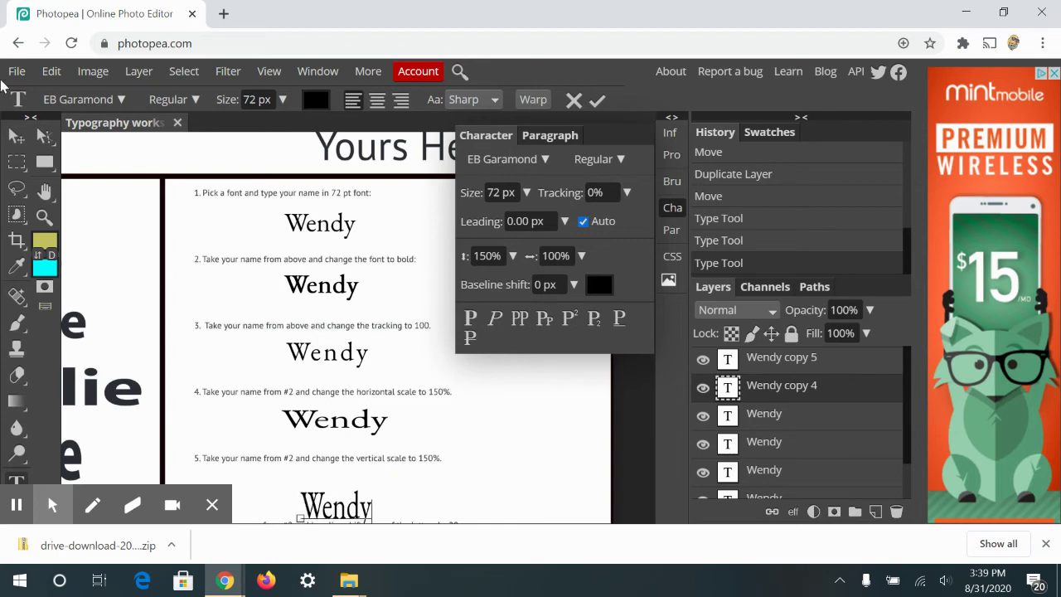
Commit the fifth Wendy and nudge it up beneath instruction 5
click(16, 136)
drag(442, 479, 433, 324)
drag(320, 362, 320, 348)
Raise the sixth Wendy's 'e' with a 20 px baseline shift, then select the 'd' and shift it lower
click(295, 413)
double_click(295, 412)
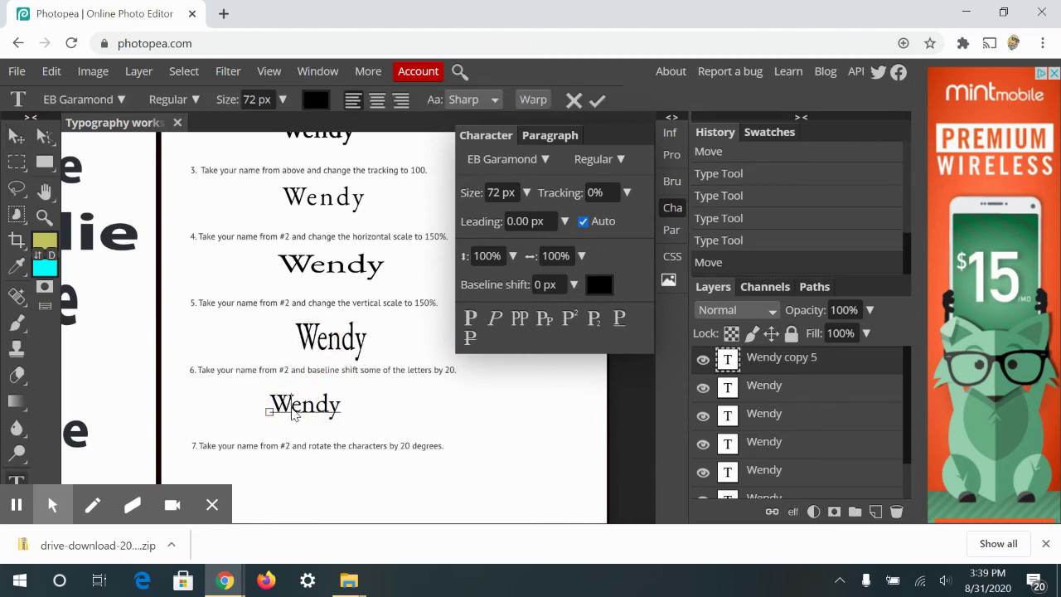
drag(273, 396, 363, 390)
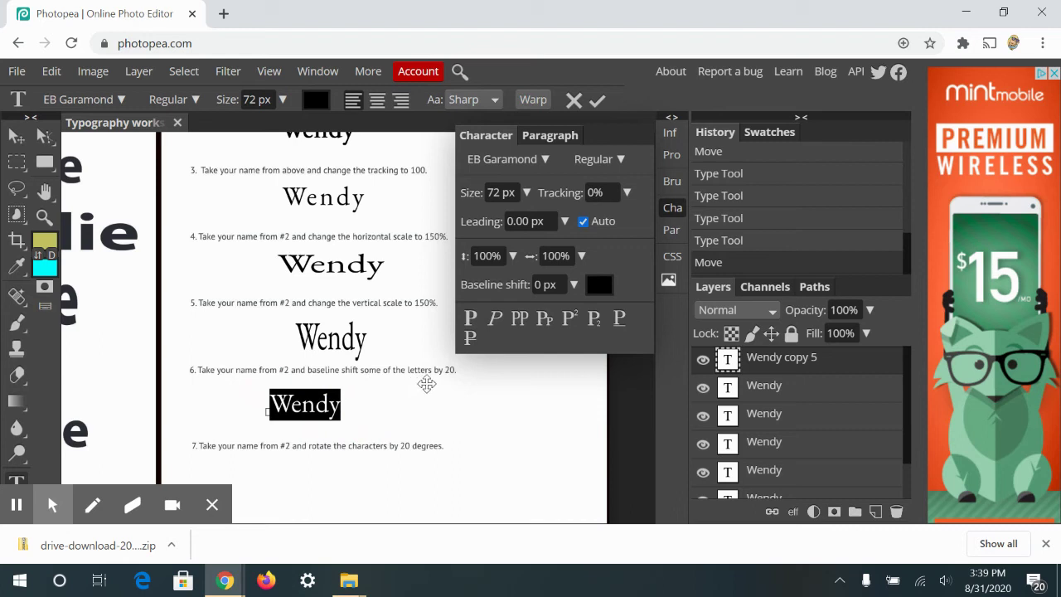
click(301, 403)
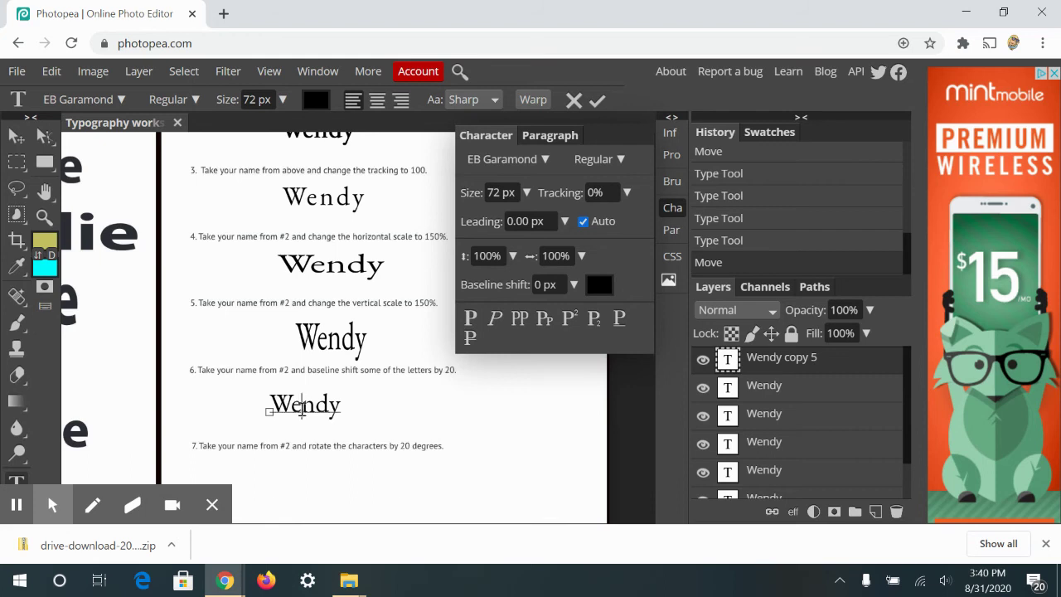
shift+click(296, 404)
click(539, 285)
key(Return)
click(320, 396)
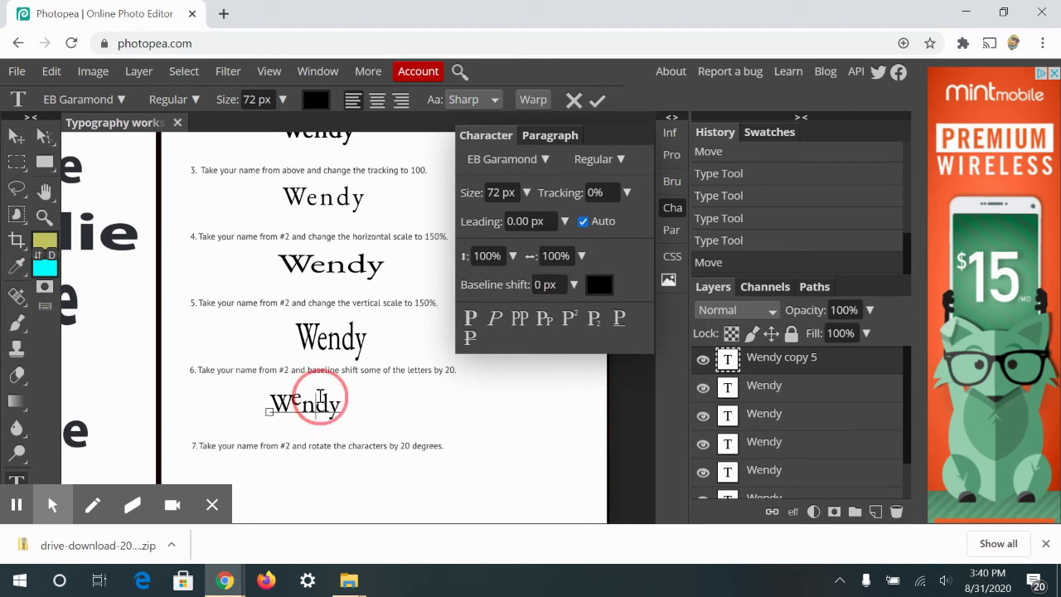
drag(320, 397, 330, 400)
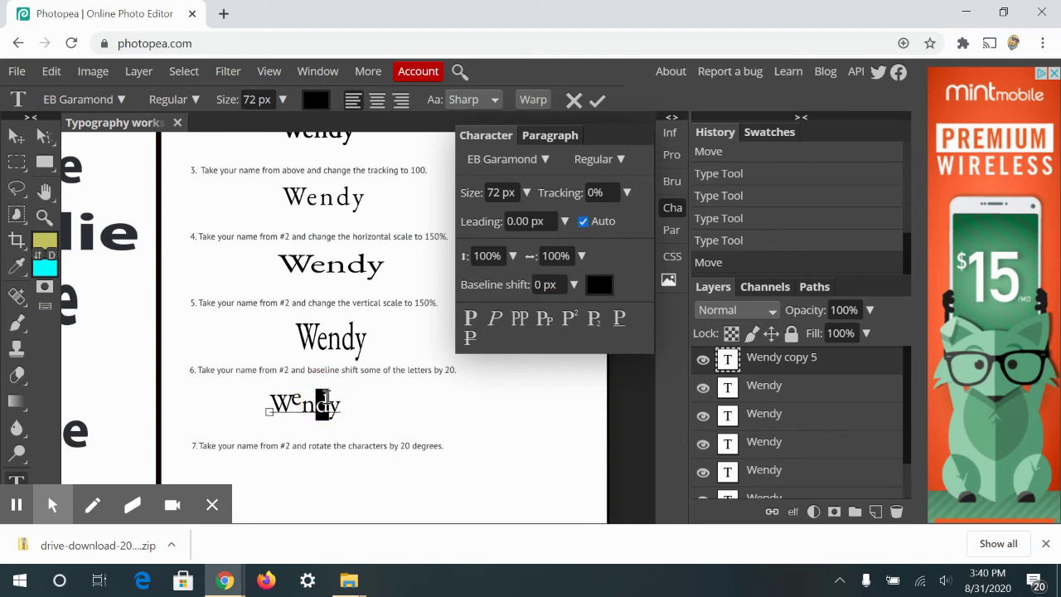
click(538, 285)
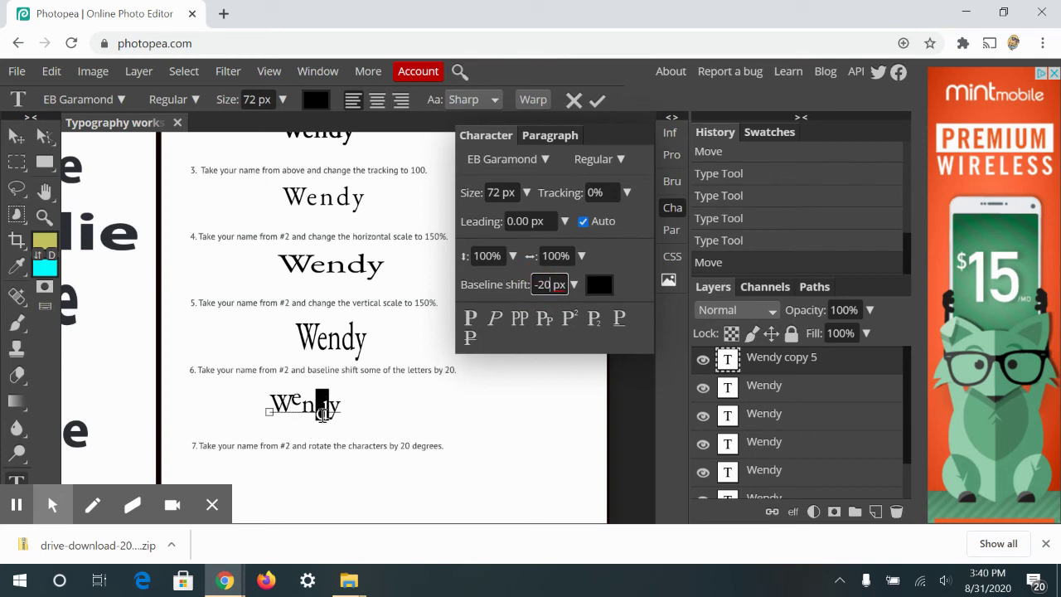
Commit the sixth Wendy's edit and bring the top of the worksheet into view
click(16, 136)
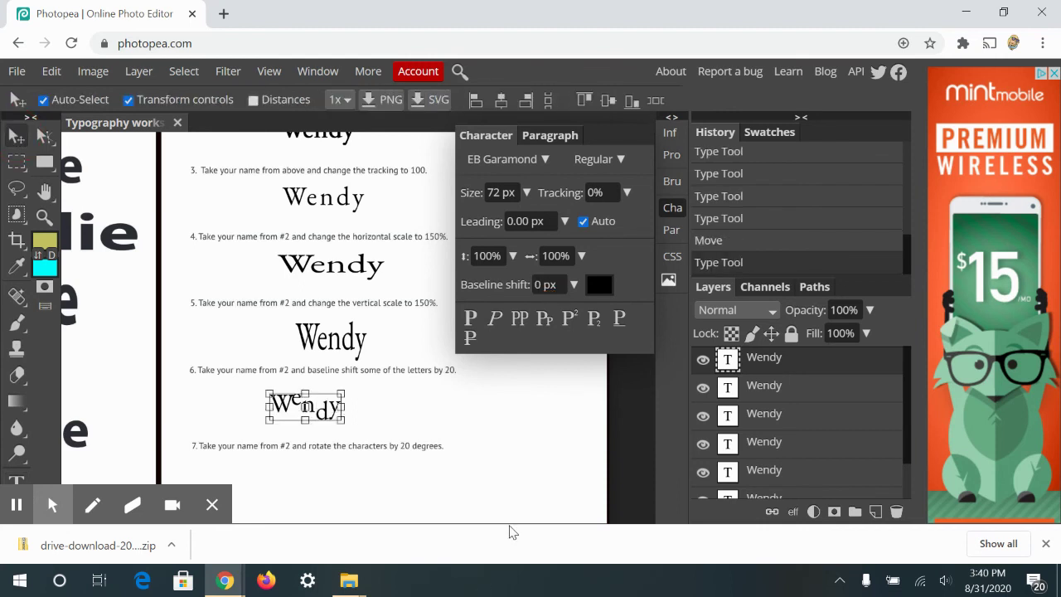
click(439, 444)
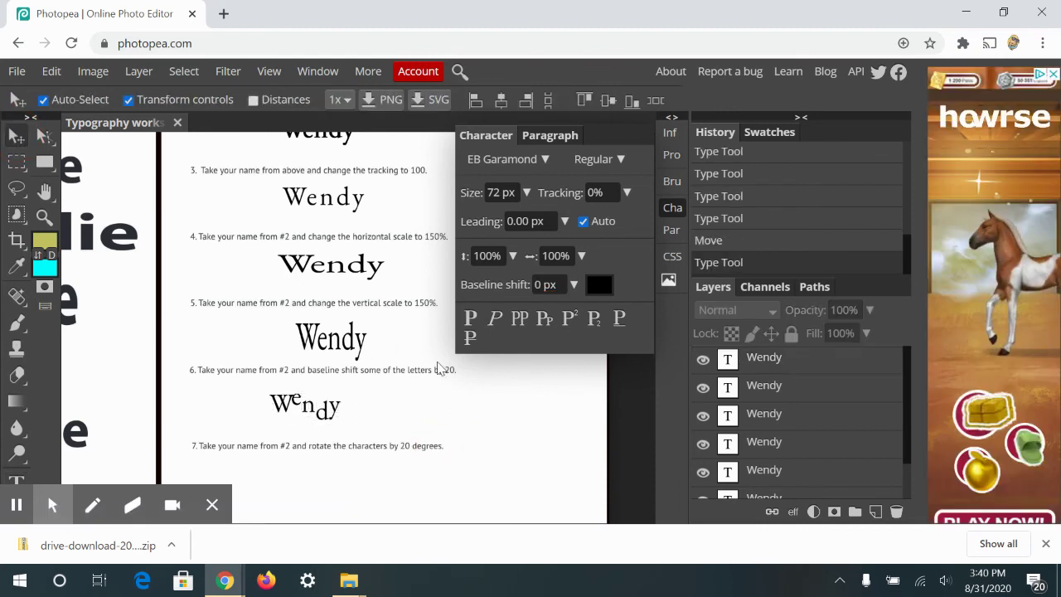
scroll(440, 369, down, 1)
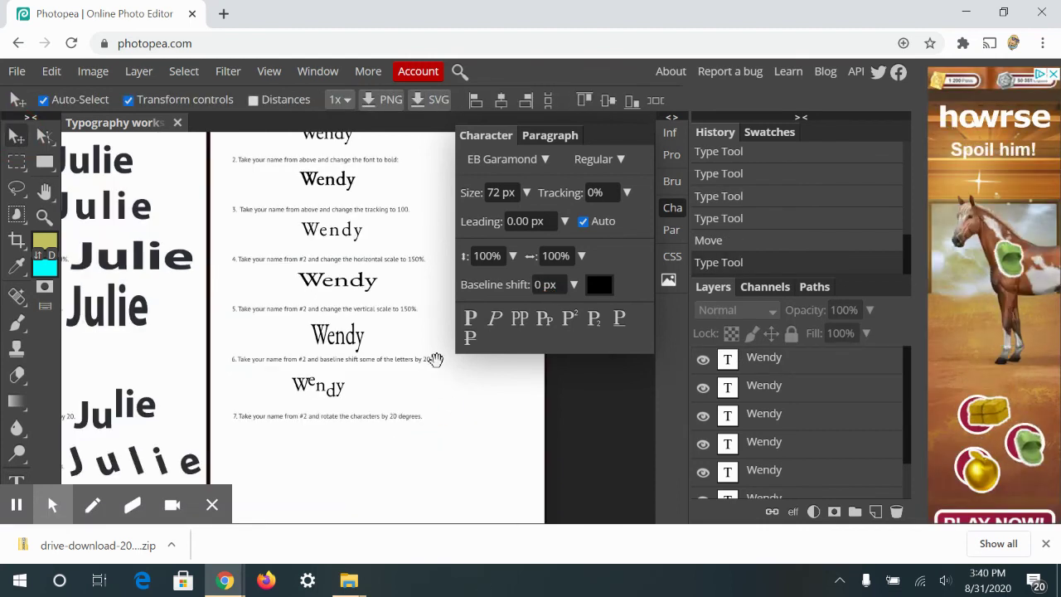
drag(435, 359, 424, 450)
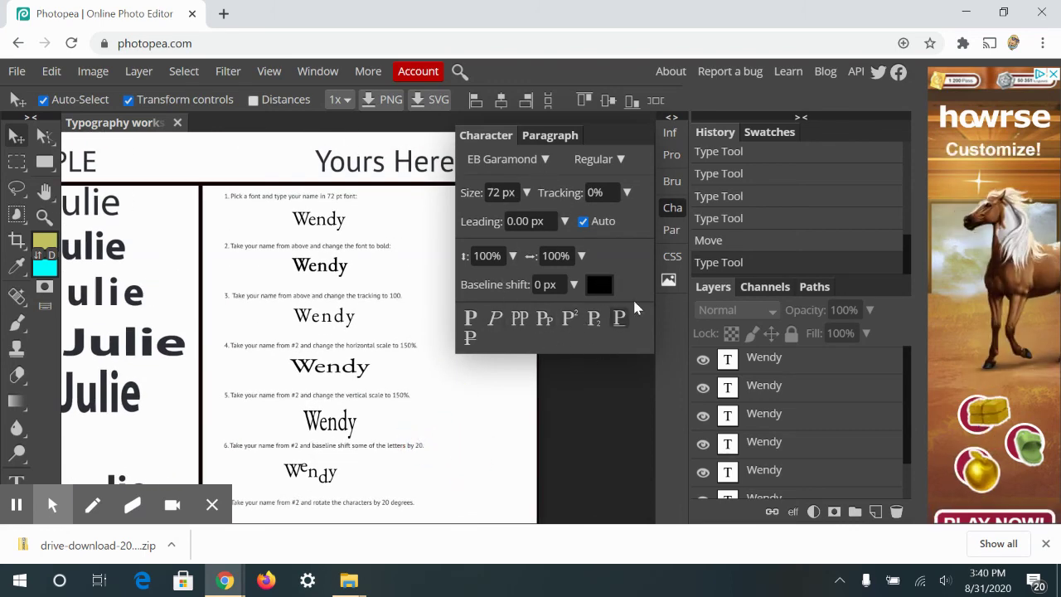
Export the worksheet as a 2448×1872 JPG at 70% quality and open the download
click(17, 71)
mouse_move(89, 323)
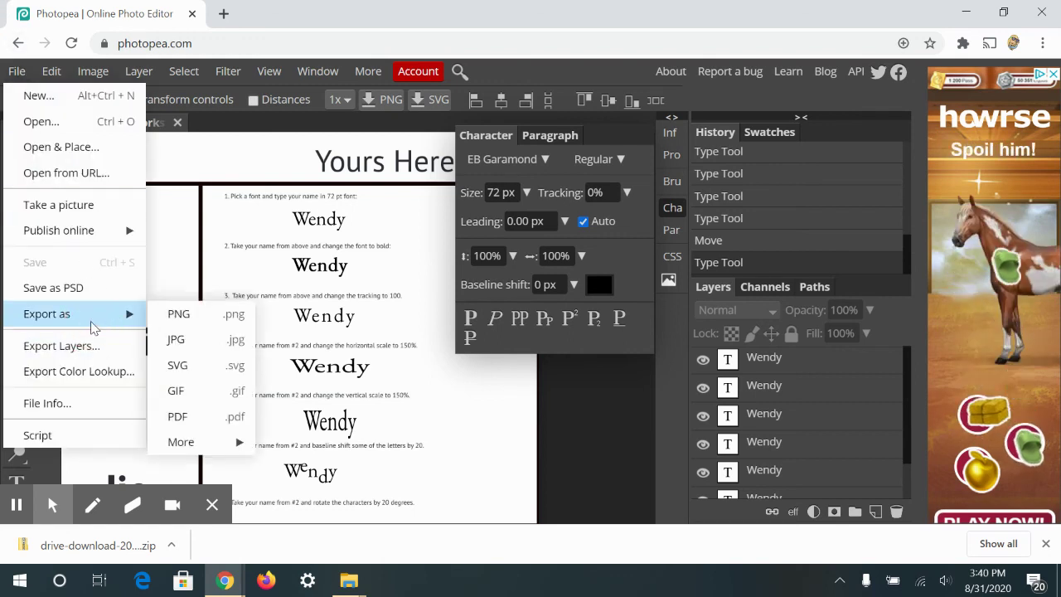
click(188, 342)
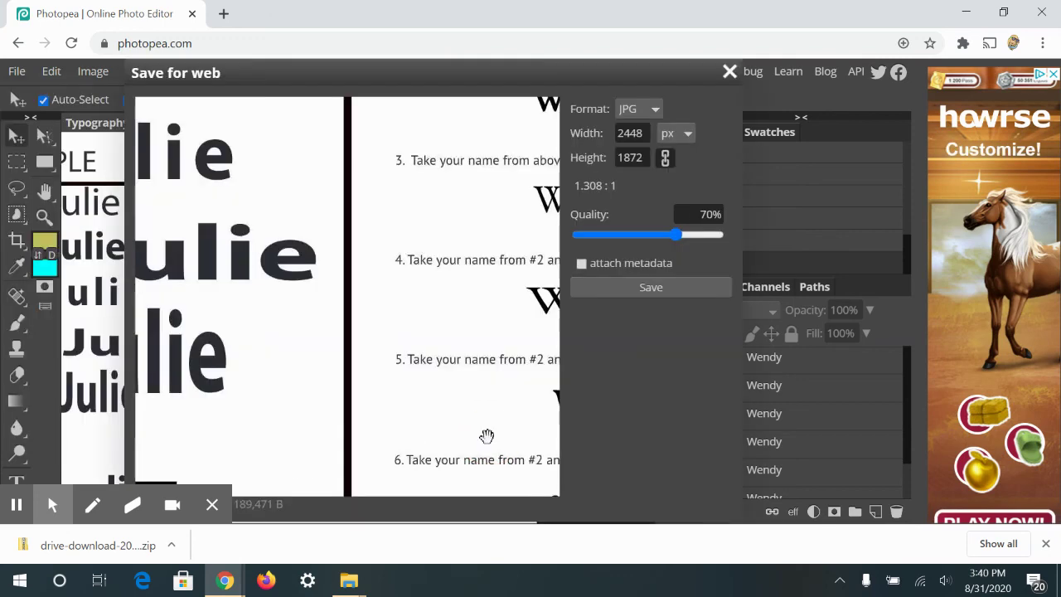
drag(458, 406, 218, 331)
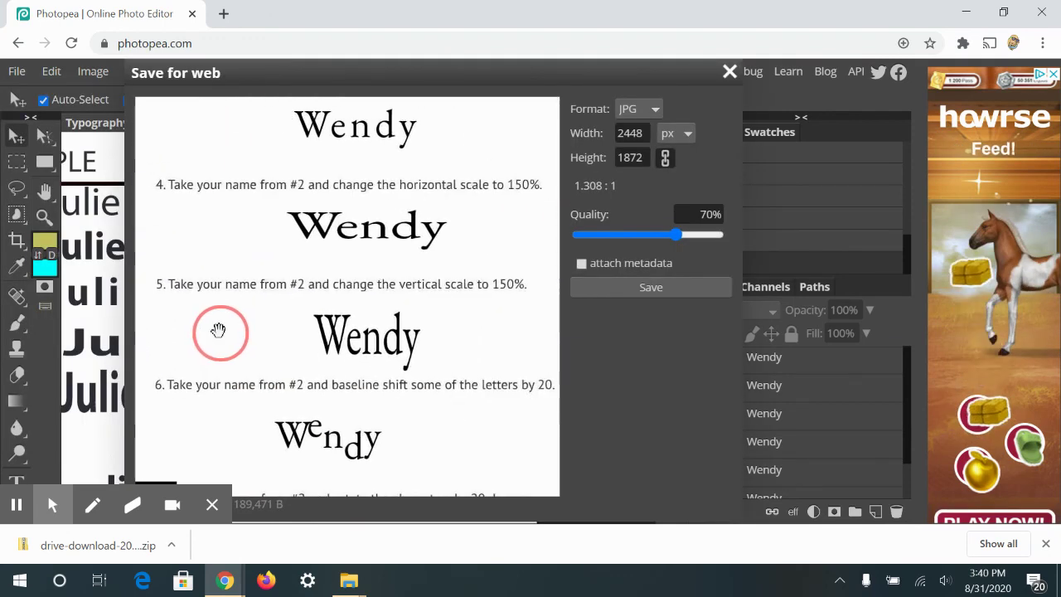
click(638, 287)
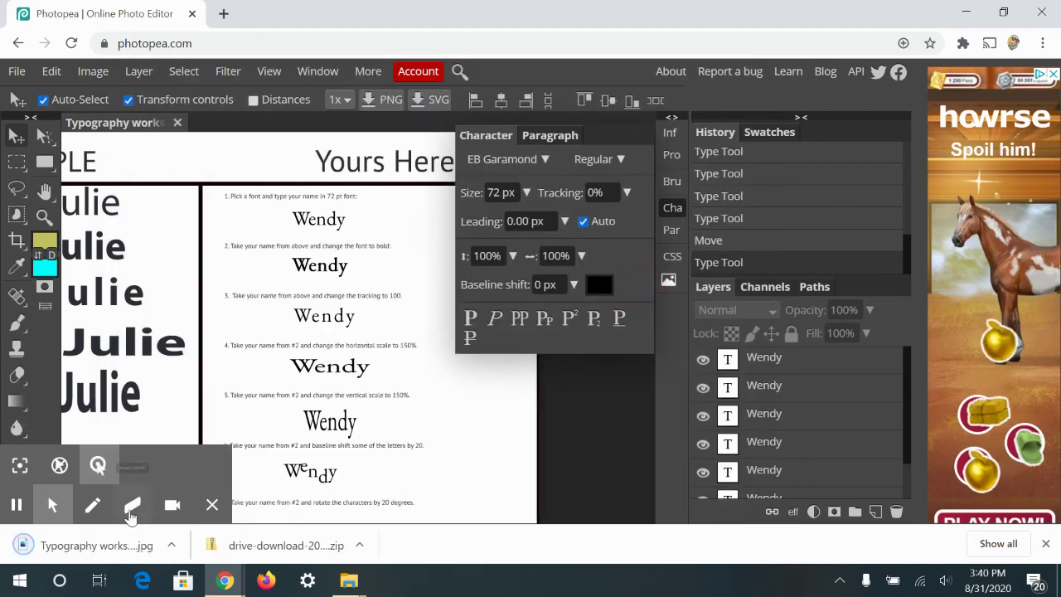
click(123, 559)
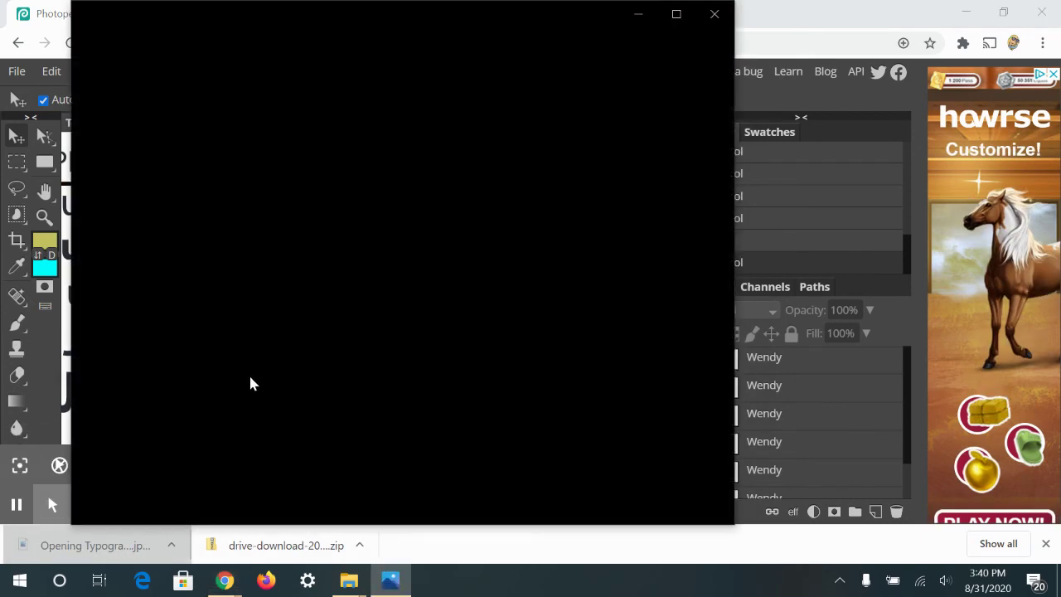